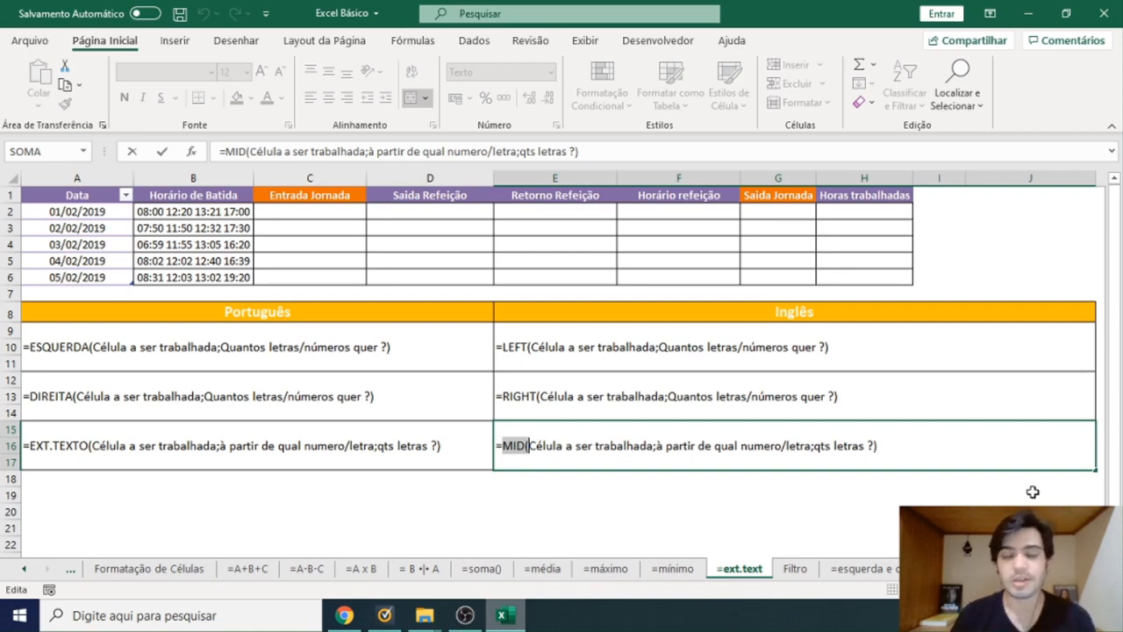
{"action": "left_click_drag", "start_coordinate": [501, 446], "coordinate": [525, 447]}
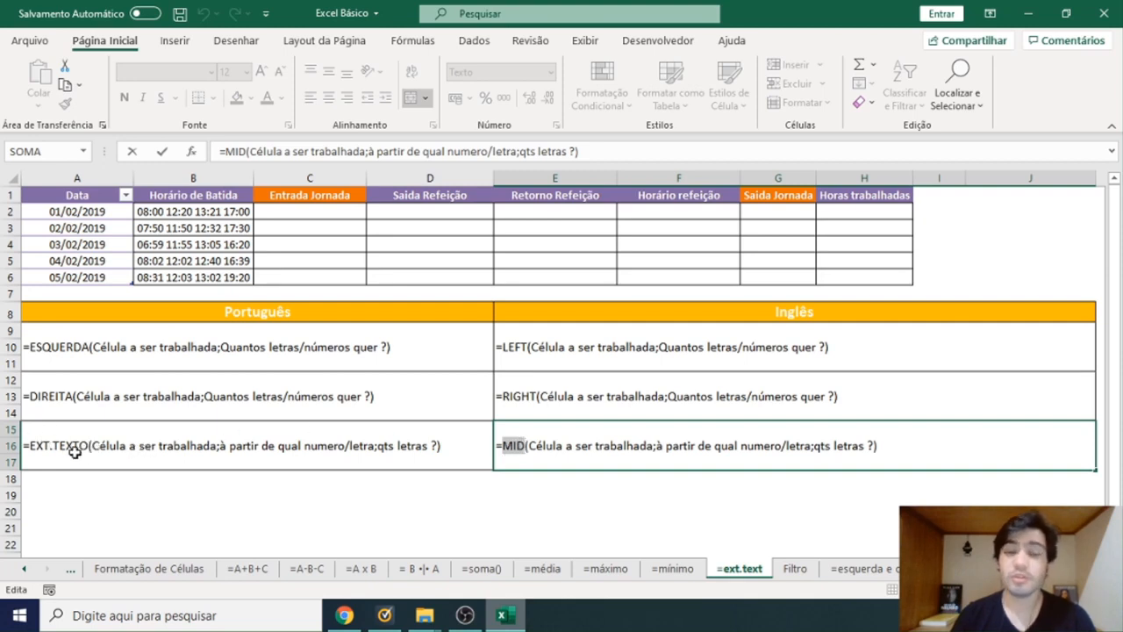
{"action": "left_click", "coordinate": [185, 455]}
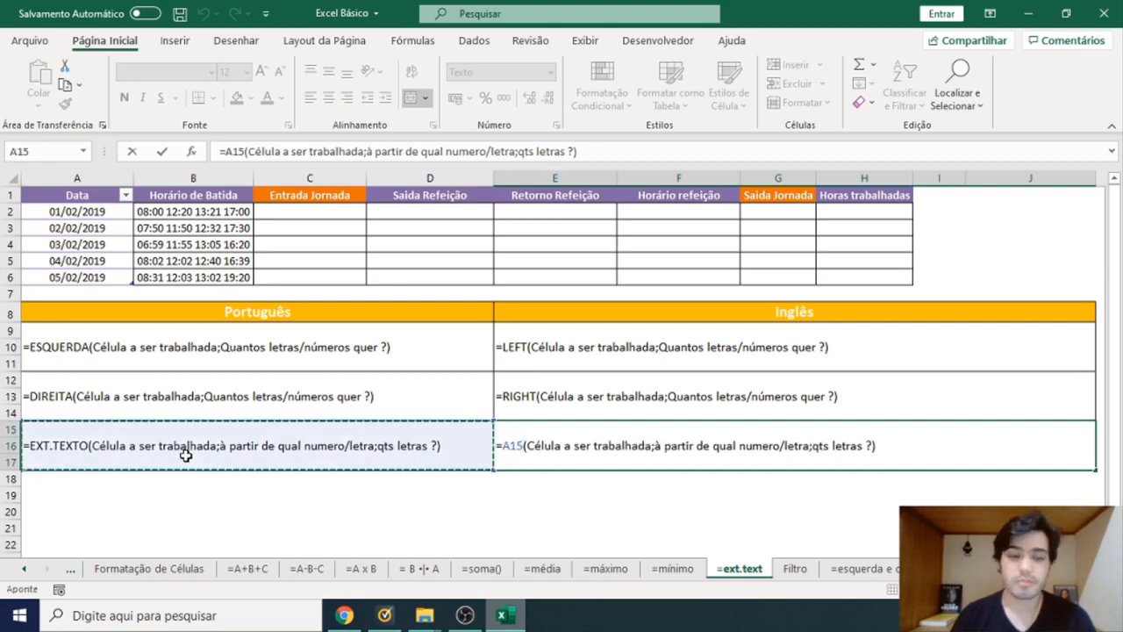
{"action": "key", "text": "Escape"}
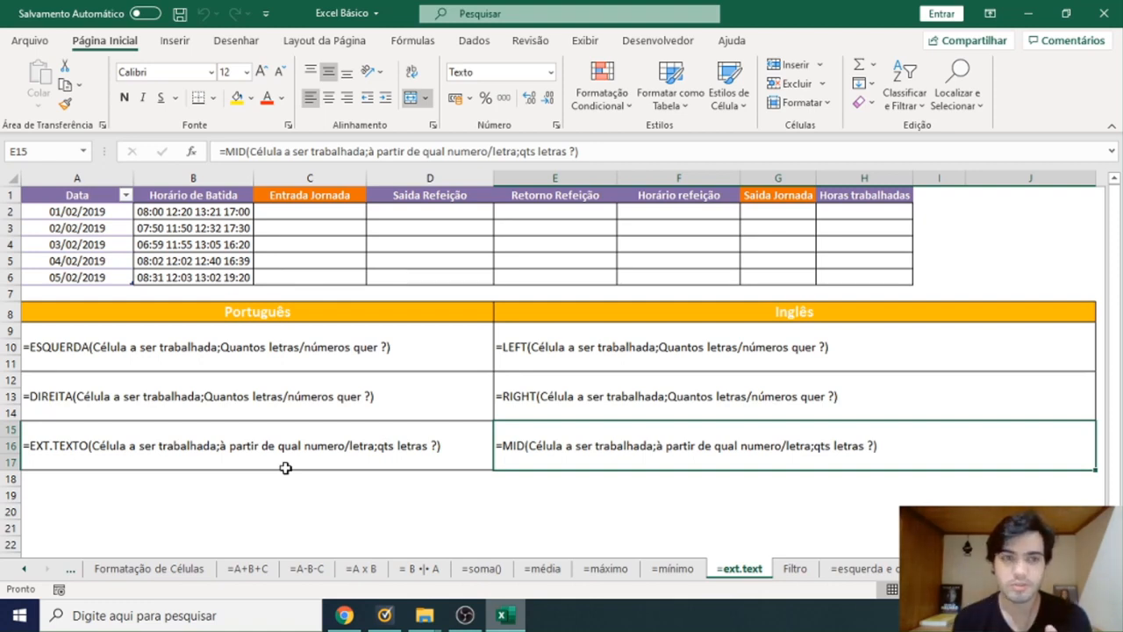
Enter =ESQUERDA(B2;5) in C2 to extract the shift entry time from the first clock-in record.
{"action": "left_click", "coordinate": [240, 214]}
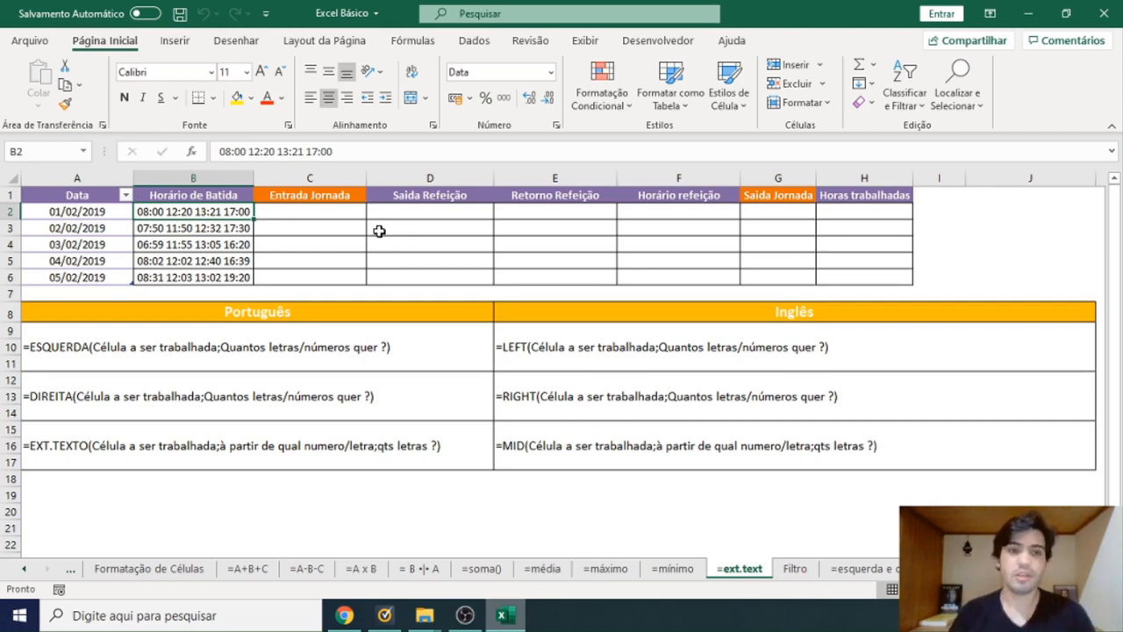
{"action": "left_click", "coordinate": [348, 216]}
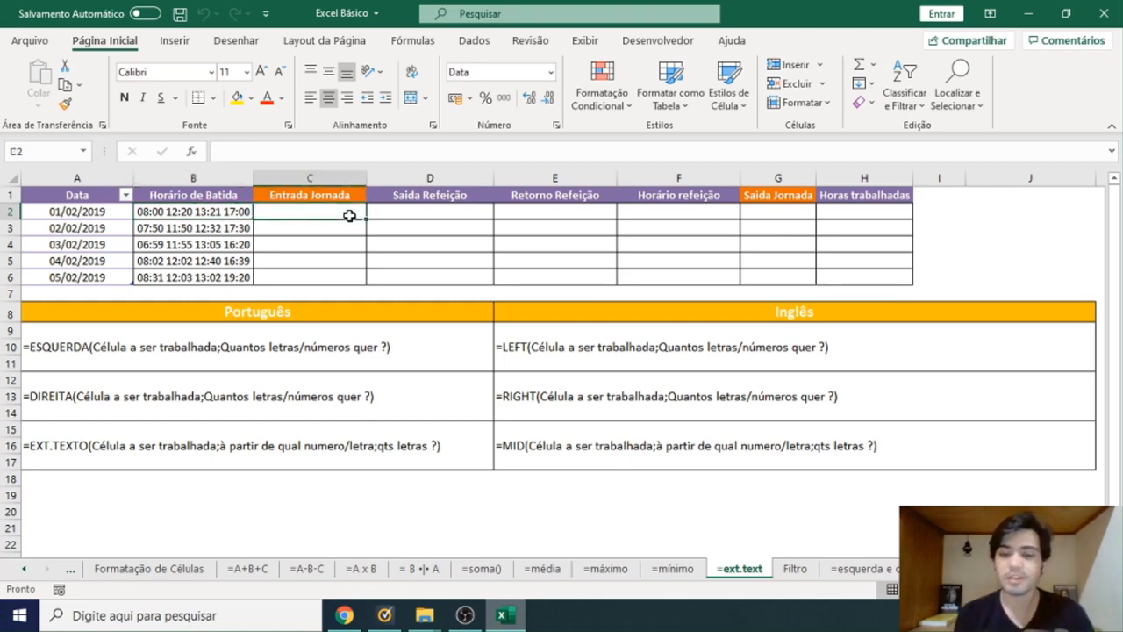
{"action": "type", "text": "=esquerda("}
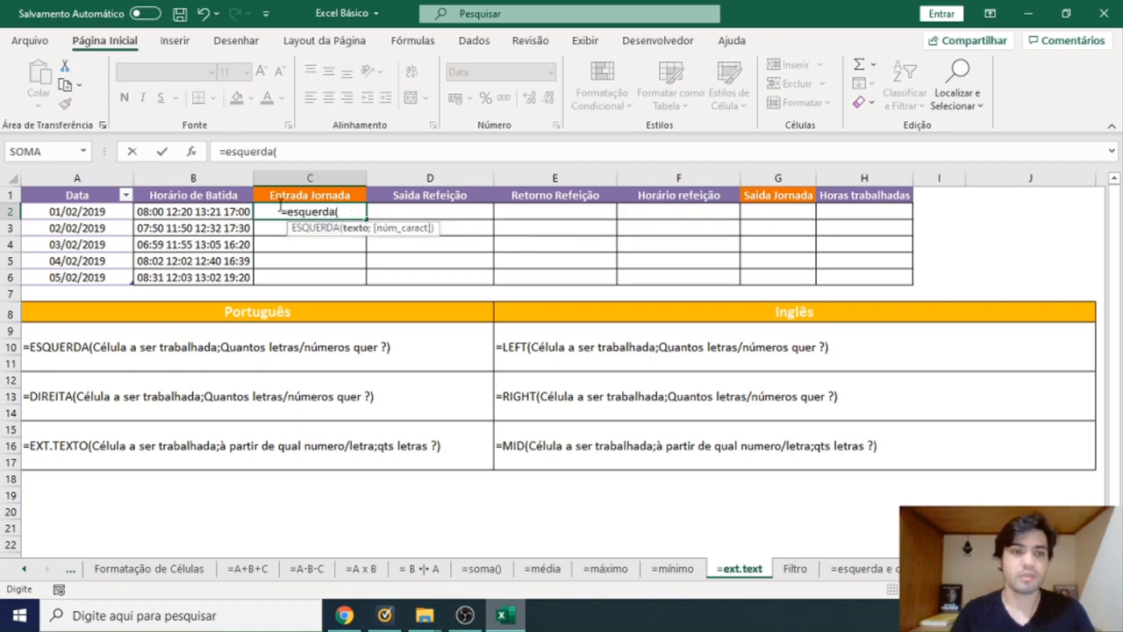
{"action": "left_click", "coordinate": [235, 211]}
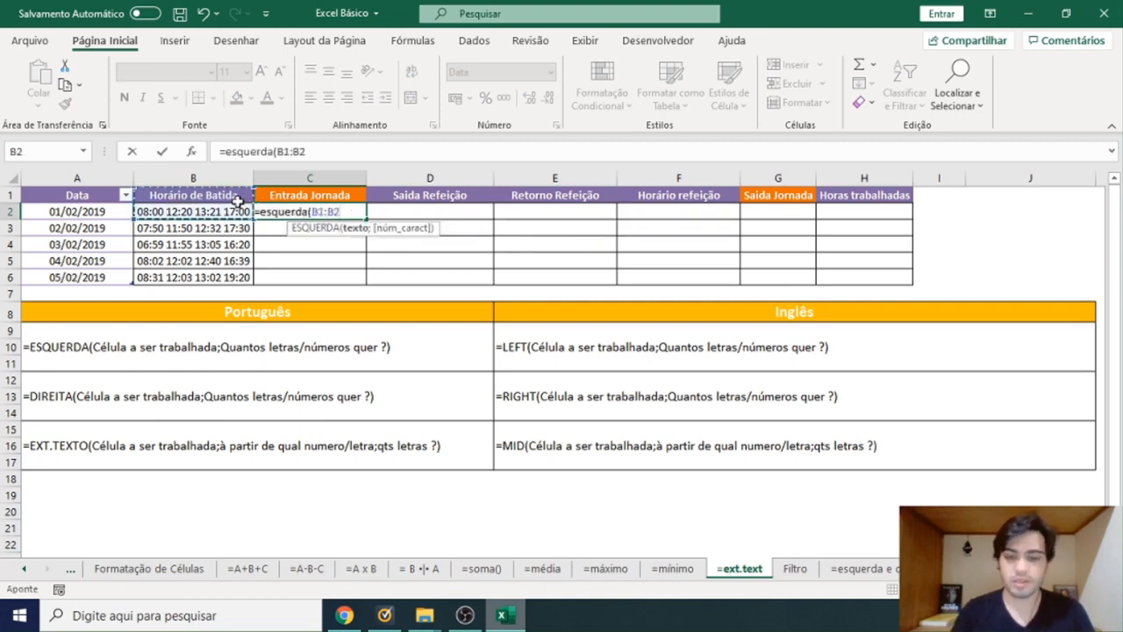
{"action": "type", "text": ";5"}
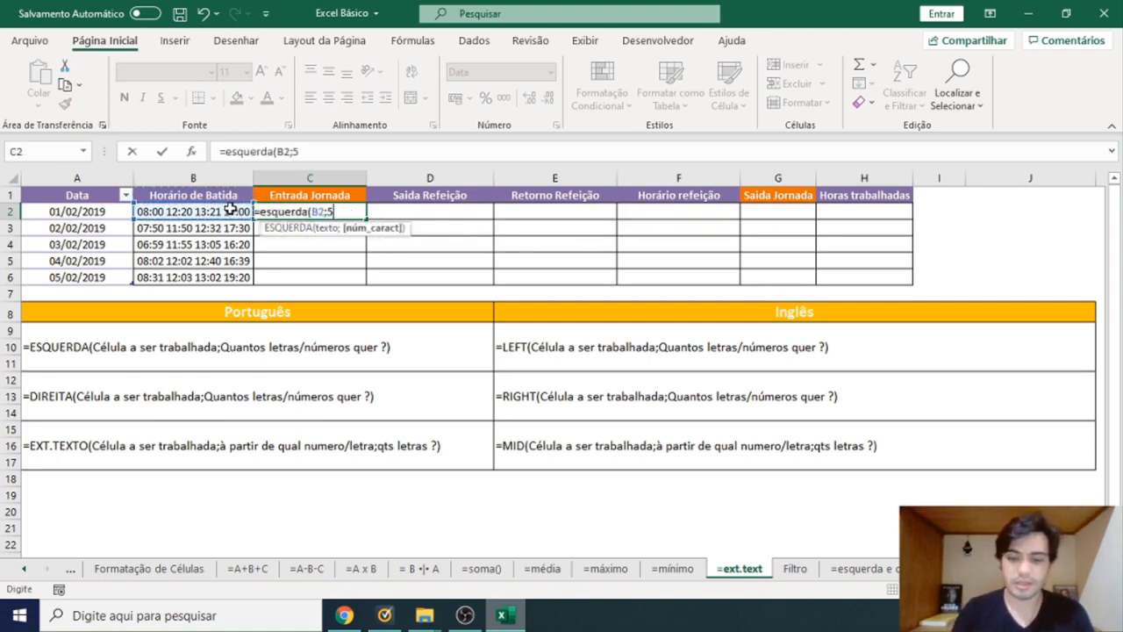
{"action": "key", "text": "Return"}
Copy the Entrada Jornada formula from C2 down through C6.
{"action": "left_click", "coordinate": [301, 210]}
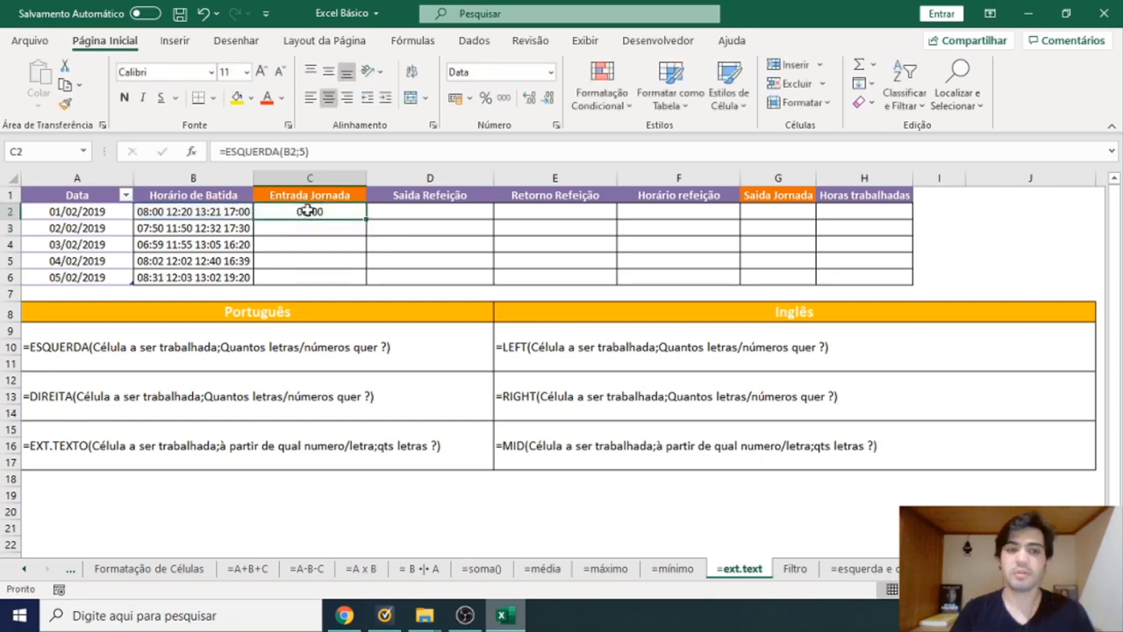
{"action": "key", "text": "ctrl+c"}
{"action": "left_click_drag", "start_coordinate": [309, 214], "coordinate": [361, 288]}
{"action": "key", "text": "ctrl+v"}
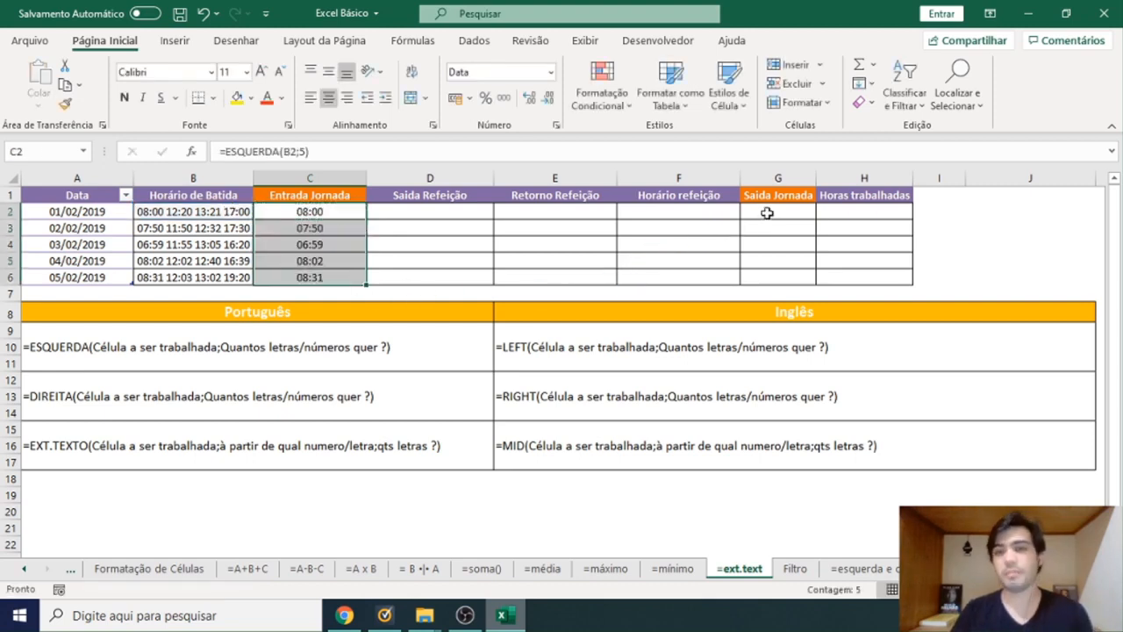
Enter =DIREITA(B2;5) in G2 to extract the shift exit time from the clock-in record.
{"action": "left_click", "coordinate": [767, 214]}
{"action": "type", "text": "=direita("}
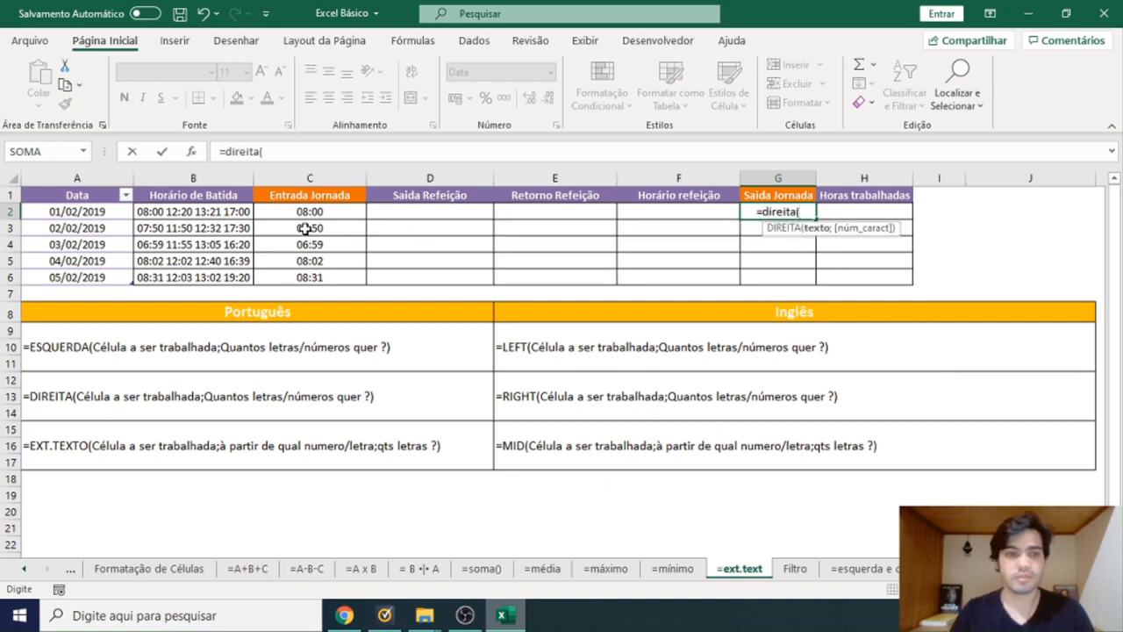
{"action": "left_click", "coordinate": [237, 212]}
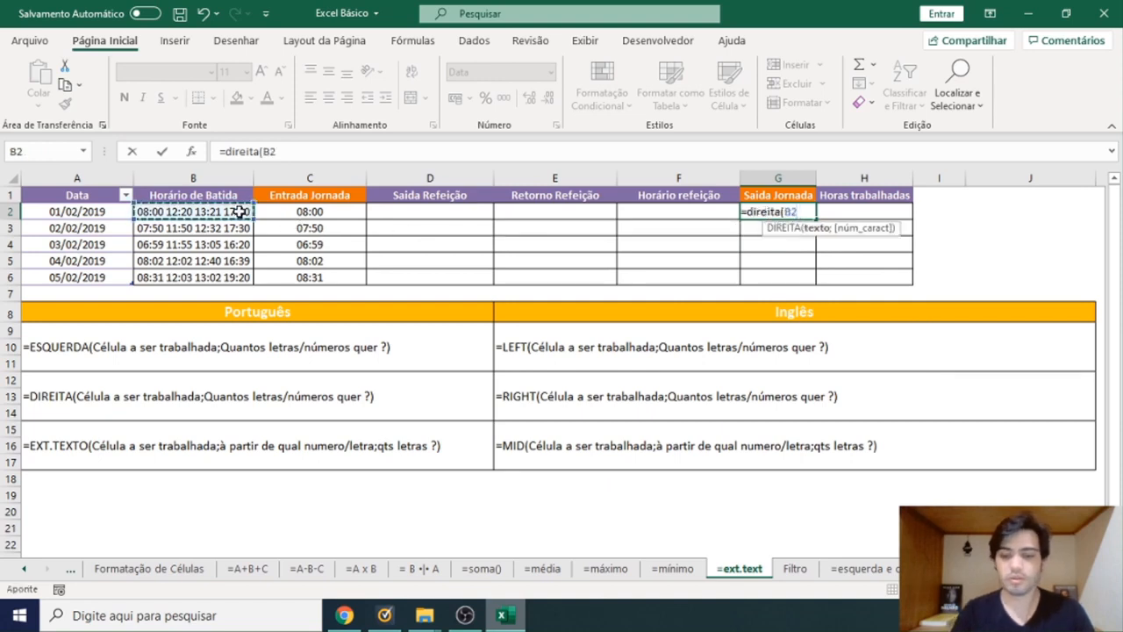
{"action": "type", "text": ";5"}
{"action": "key", "text": "Return"}
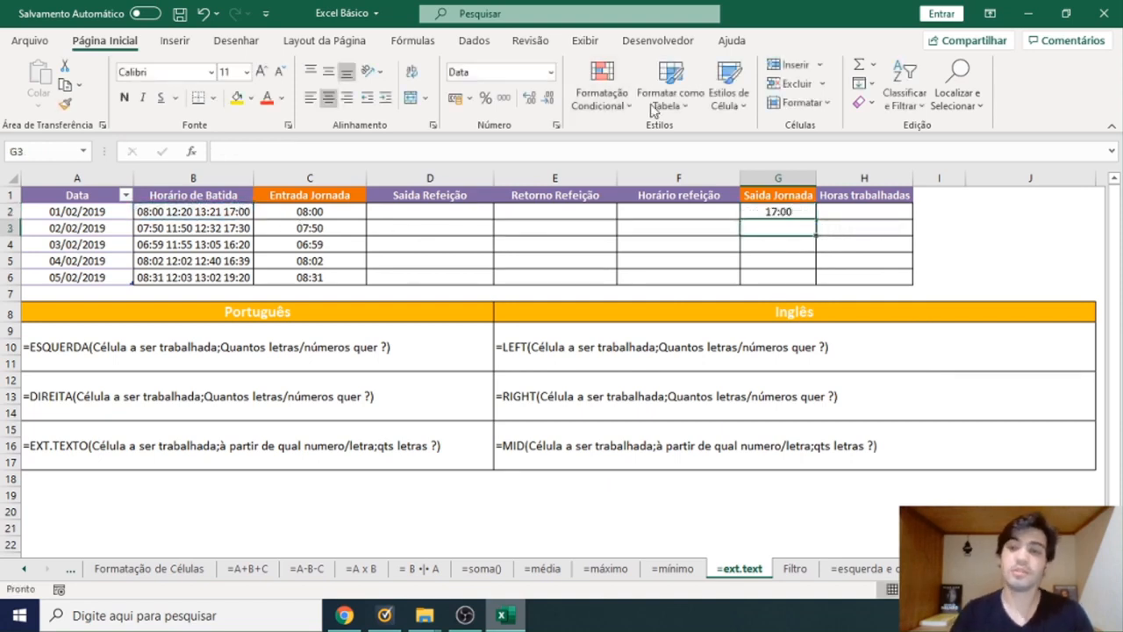
Copy the Saida Jornada formula from G2 down through G6.
{"action": "left_click", "coordinate": [790, 215]}
{"action": "key", "text": "ctrl+c"}
{"action": "left_click", "coordinate": [795, 277], "text": "shift"}
{"action": "key", "text": "ctrl+v"}
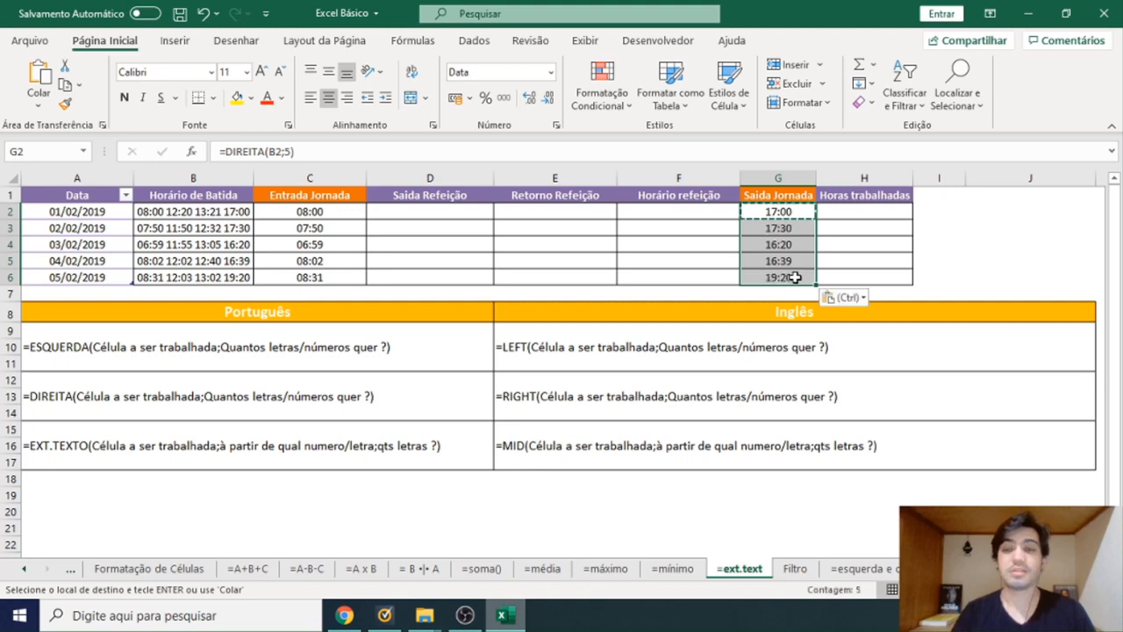
Enter =EXT.TEXTO(B2;7;5) in D2 to extract the meal departure time from the clock-in record.
{"action": "left_click", "coordinate": [611, 225]}
{"action": "left_click", "coordinate": [454, 212]}
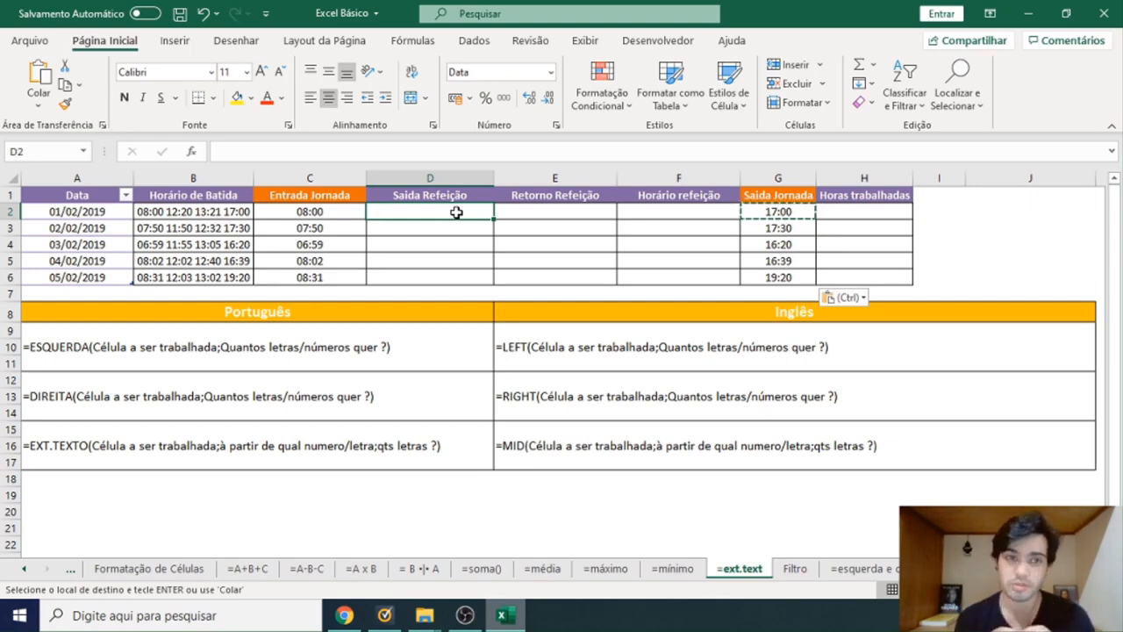
{"action": "key", "text": "Escape"}
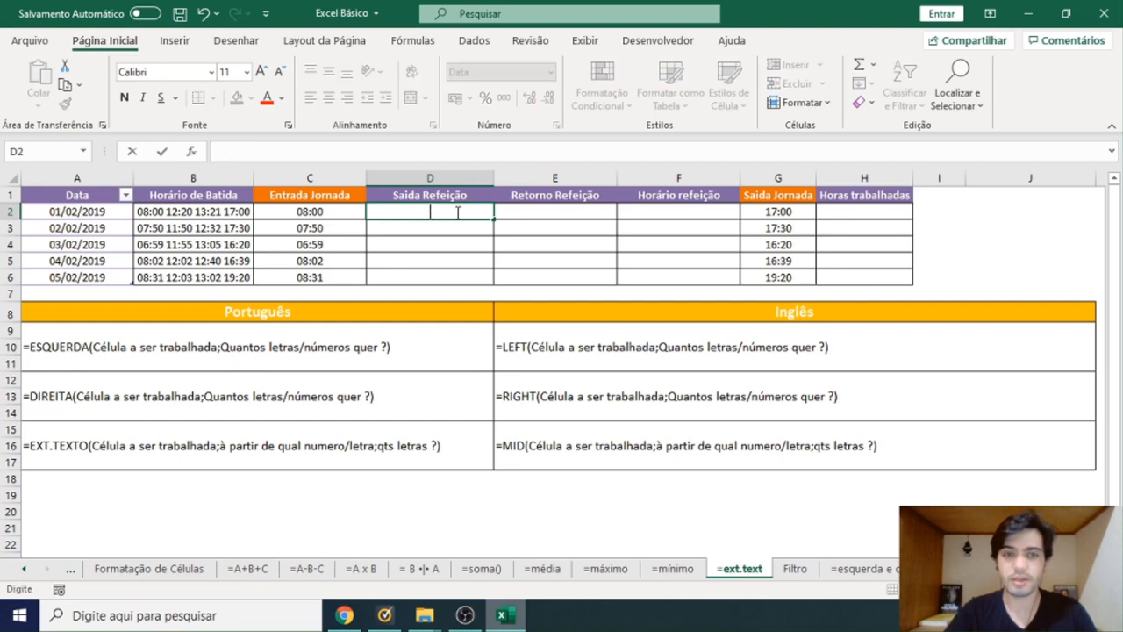
{"action": "type", "text": "=ext.texto("}
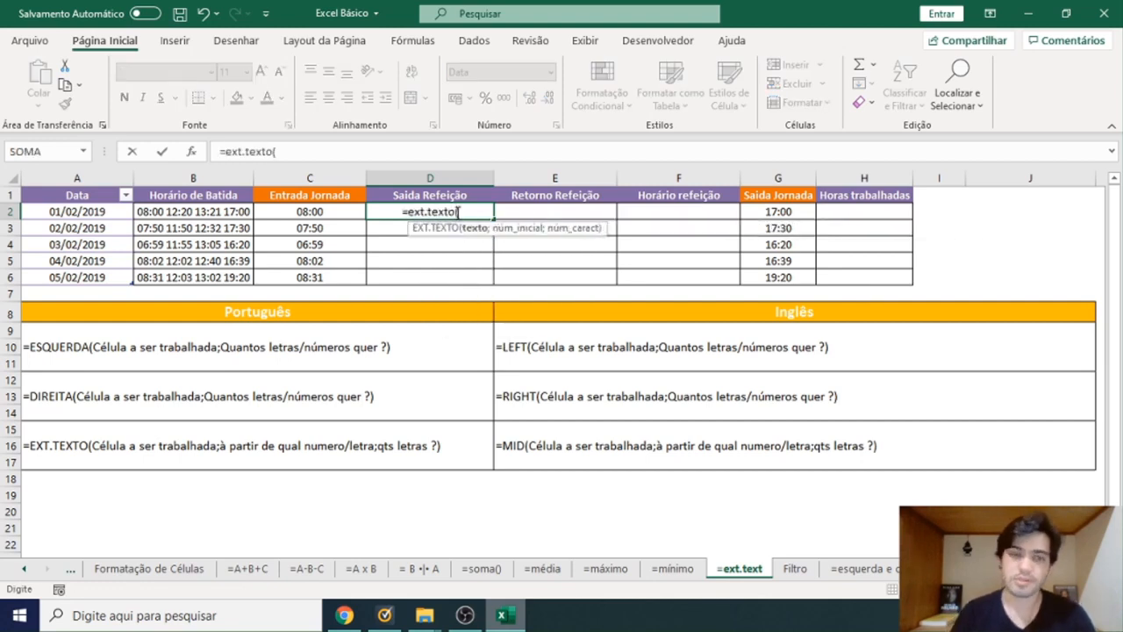
{"action": "left_click", "coordinate": [247, 214]}
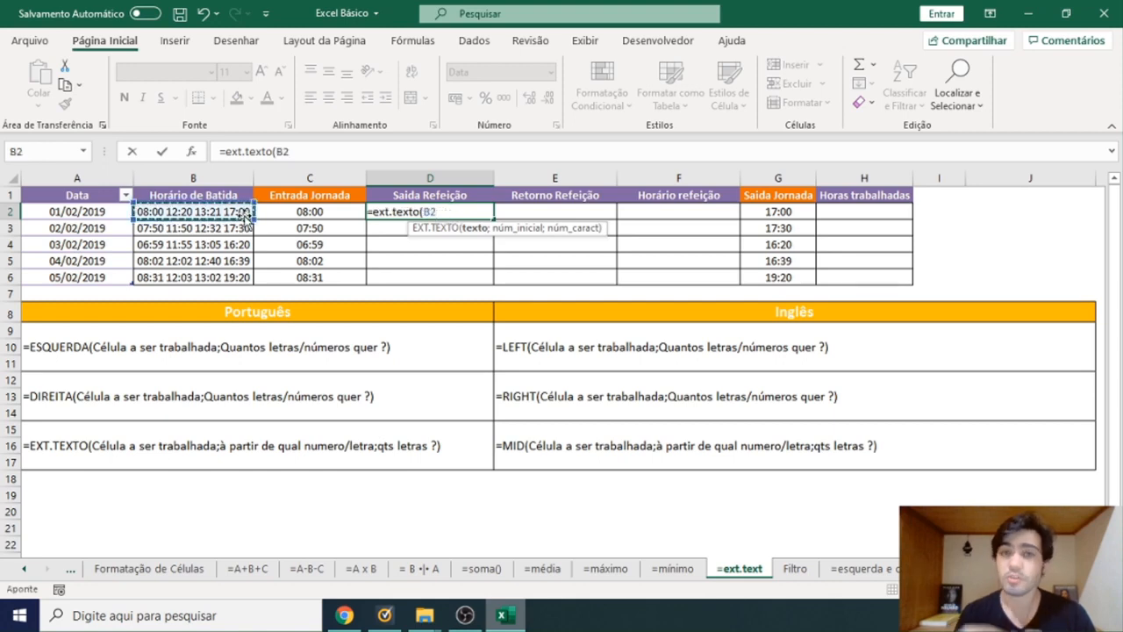
{"action": "type", "text": ";"}
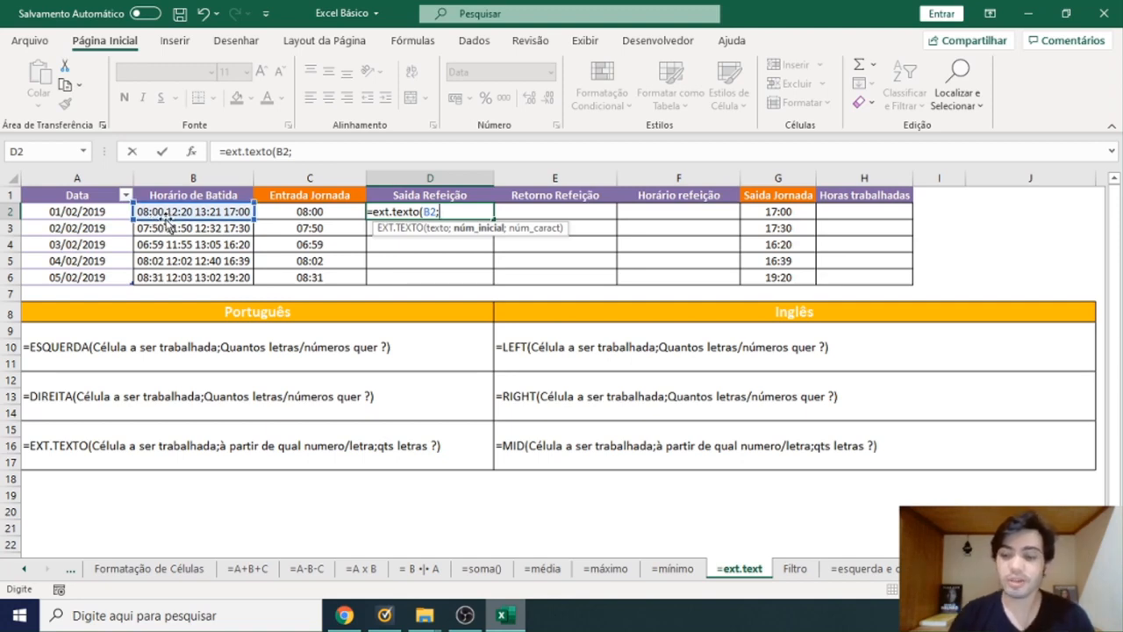
{"action": "type", "text": "7"}
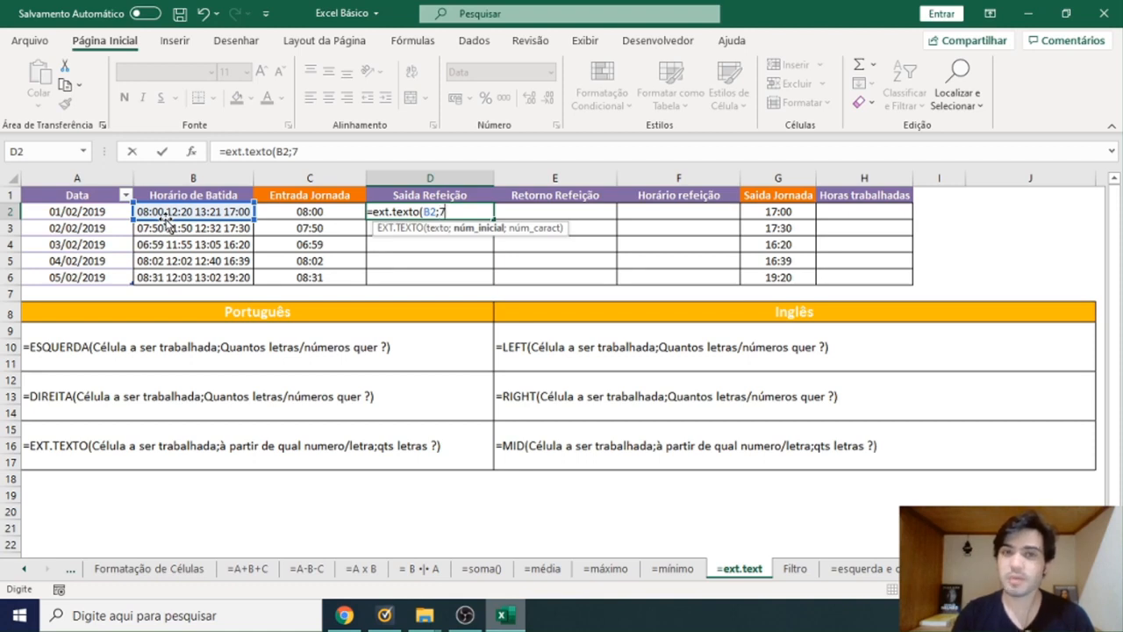
{"action": "type", "text": ";"}
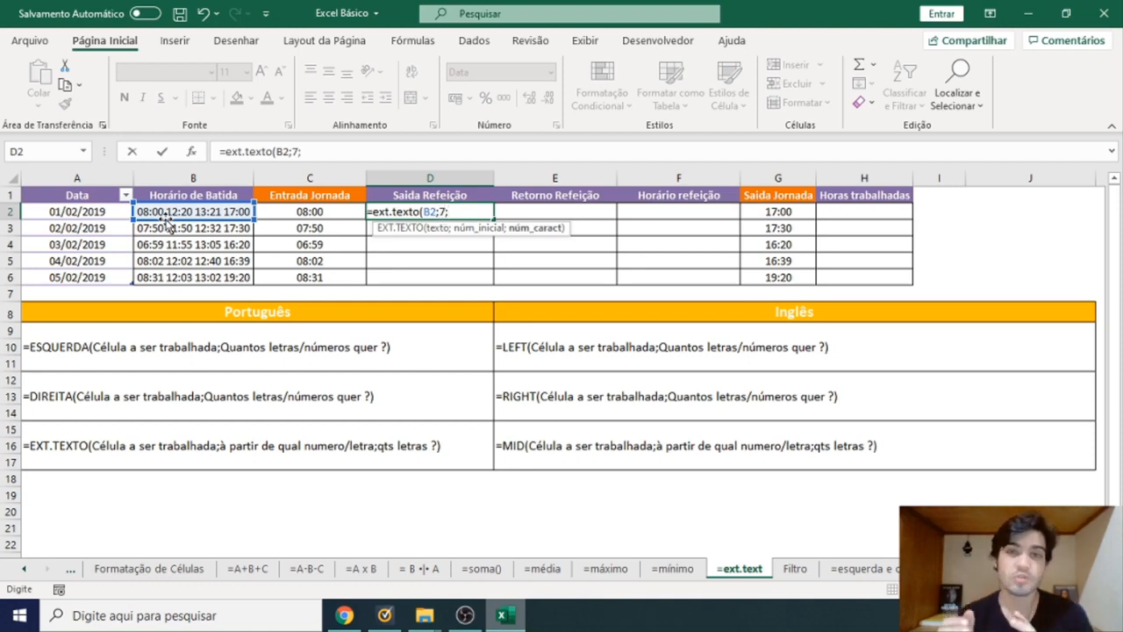
{"action": "type", "text": "5)"}
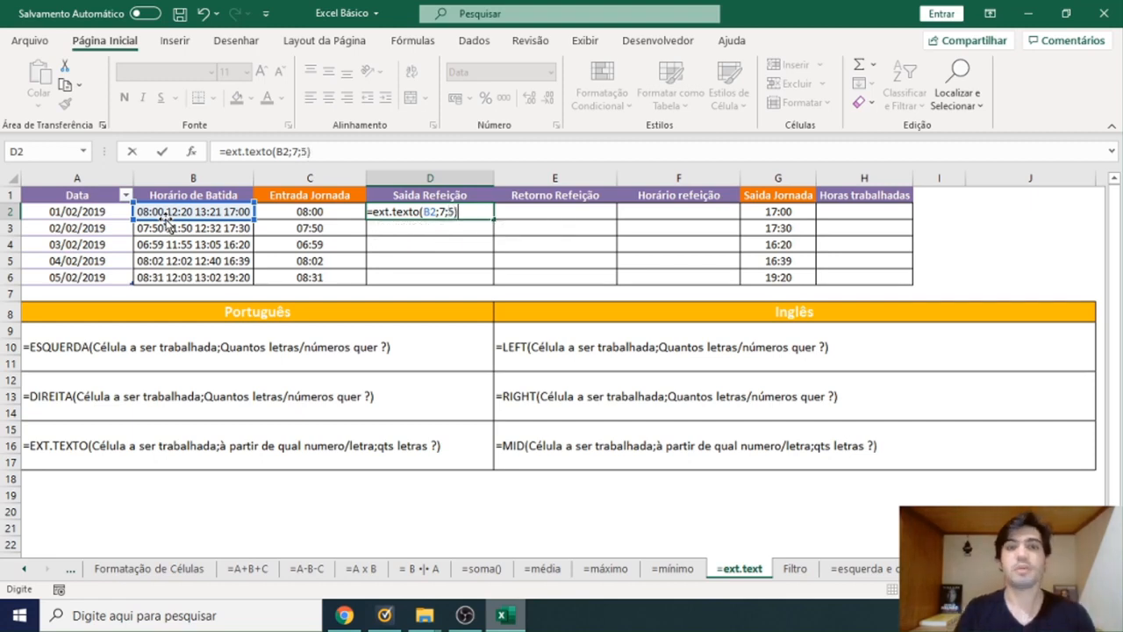
{"action": "key", "text": "Return"}
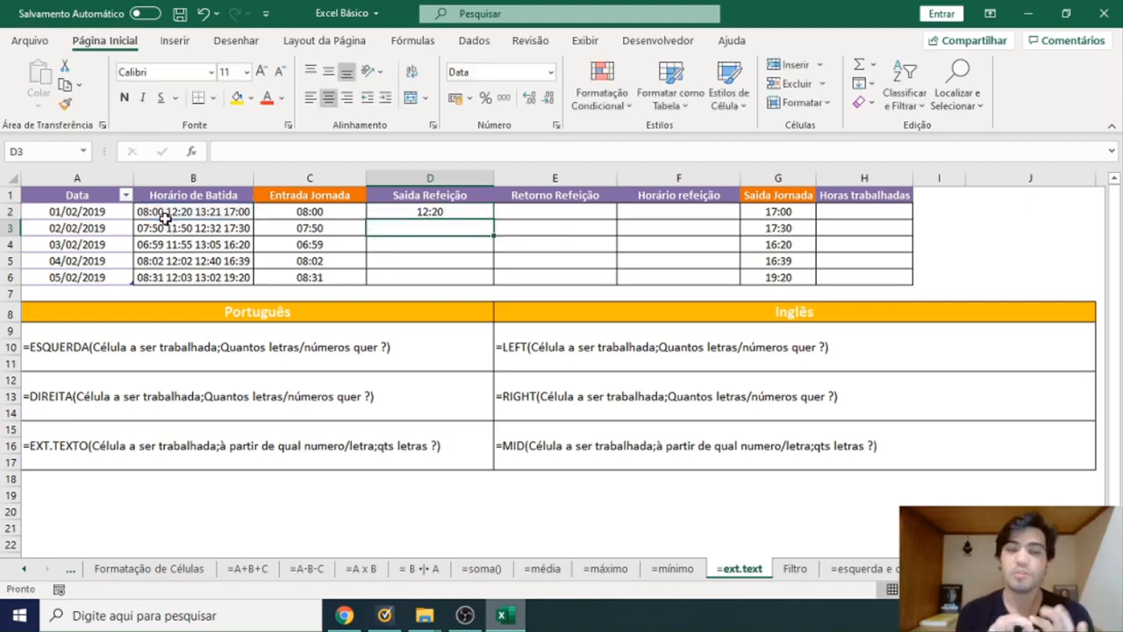
Copy the Saida Refeição formula from D2 down through D6.
{"action": "left_click", "coordinate": [463, 207]}
{"action": "key", "text": "ctrl+c"}
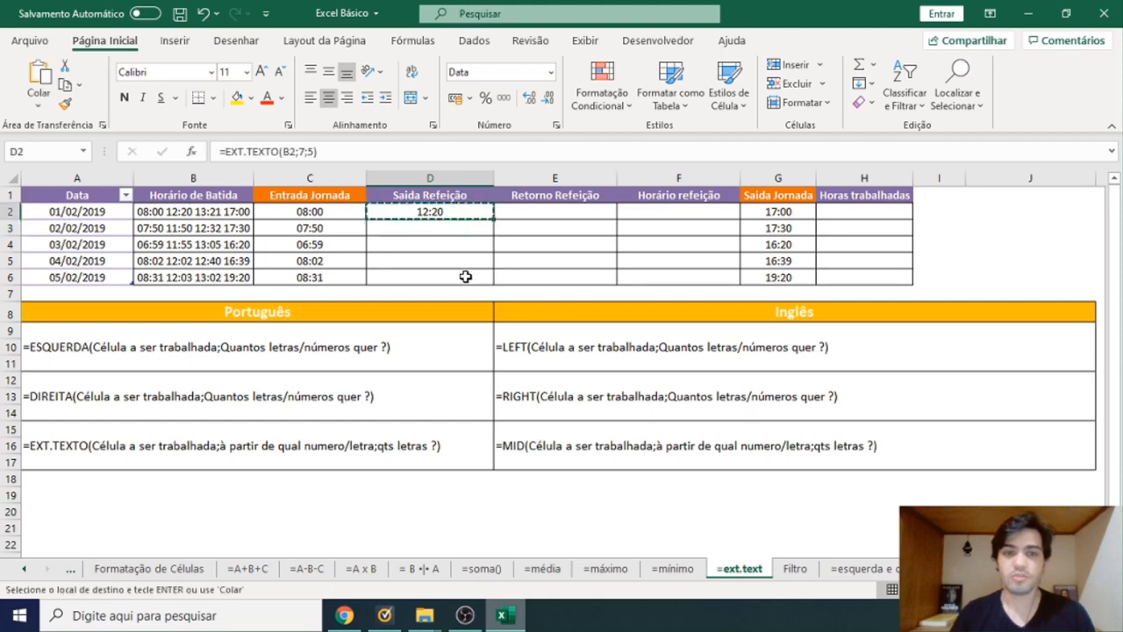
{"action": "left_click", "coordinate": [466, 274], "text": "shift"}
{"action": "key", "text": "Return"}
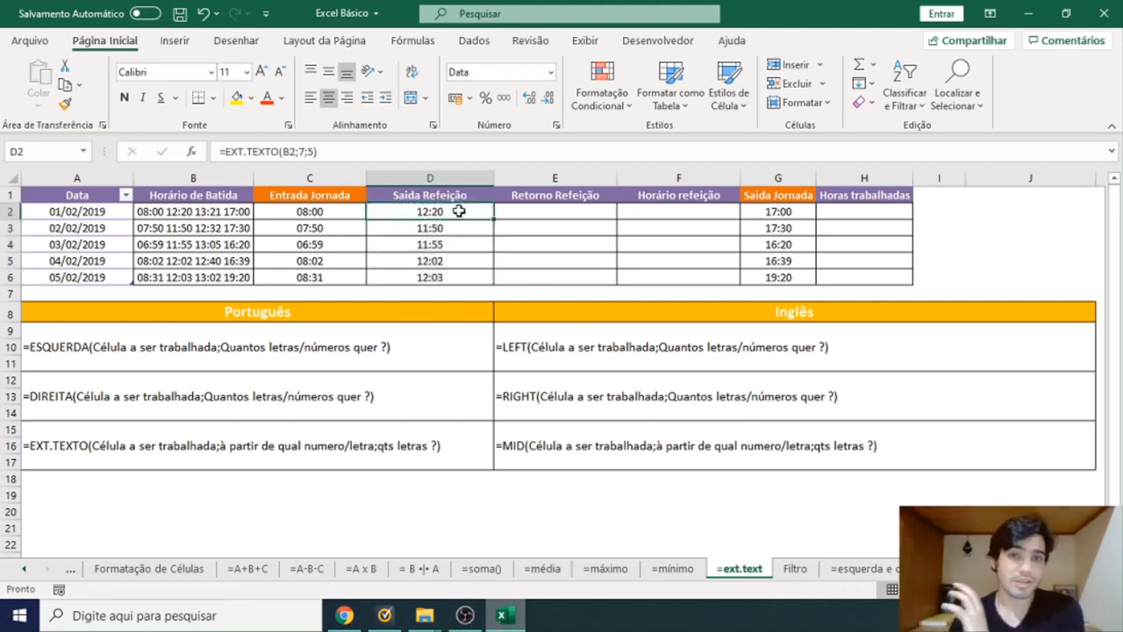
Enter =EXT.TEXTO(B2;13;5) in E2 to extract the meal return time, and fill it down through E6.
{"action": "left_click", "coordinate": [532, 212]}
{"action": "type", "text": "="}
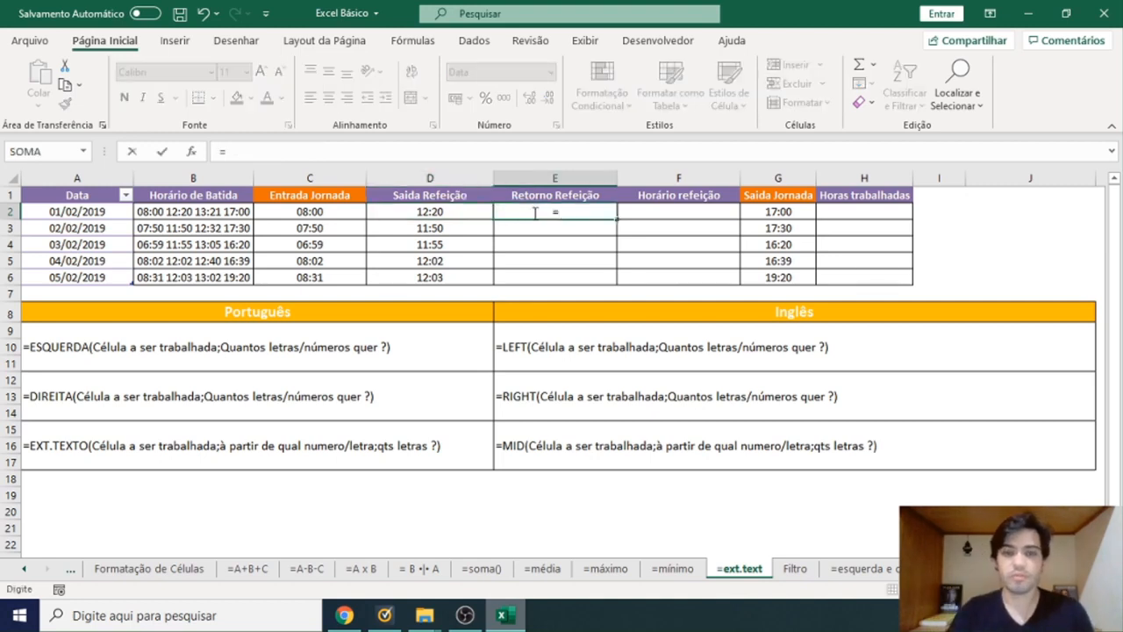
{"action": "type", "text": "ext.texto("}
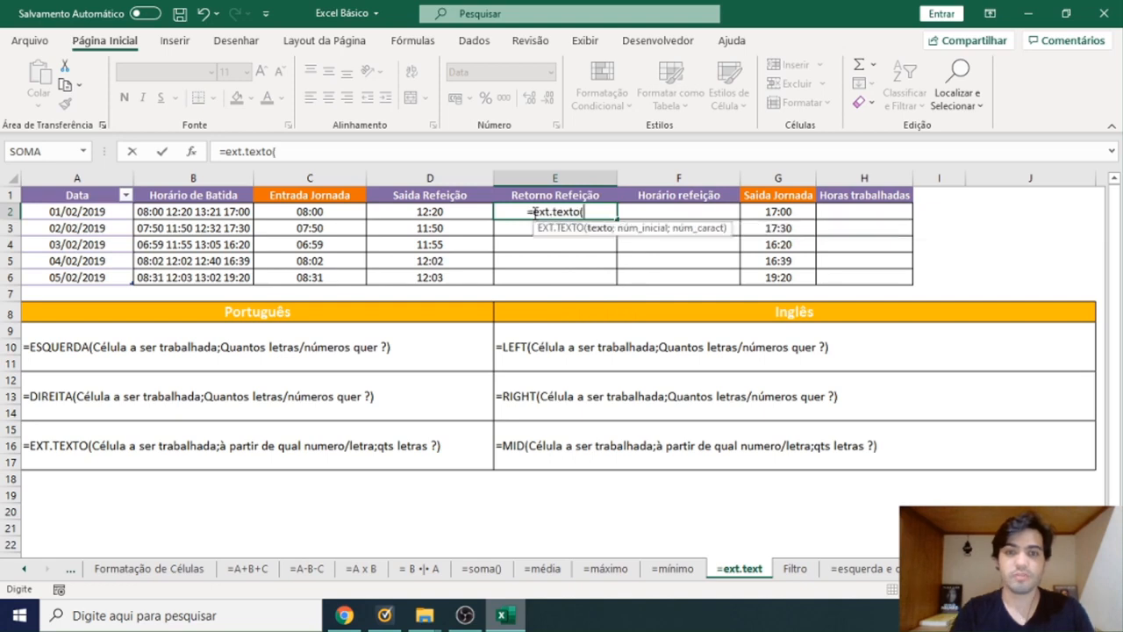
{"action": "left_click", "coordinate": [226, 211]}
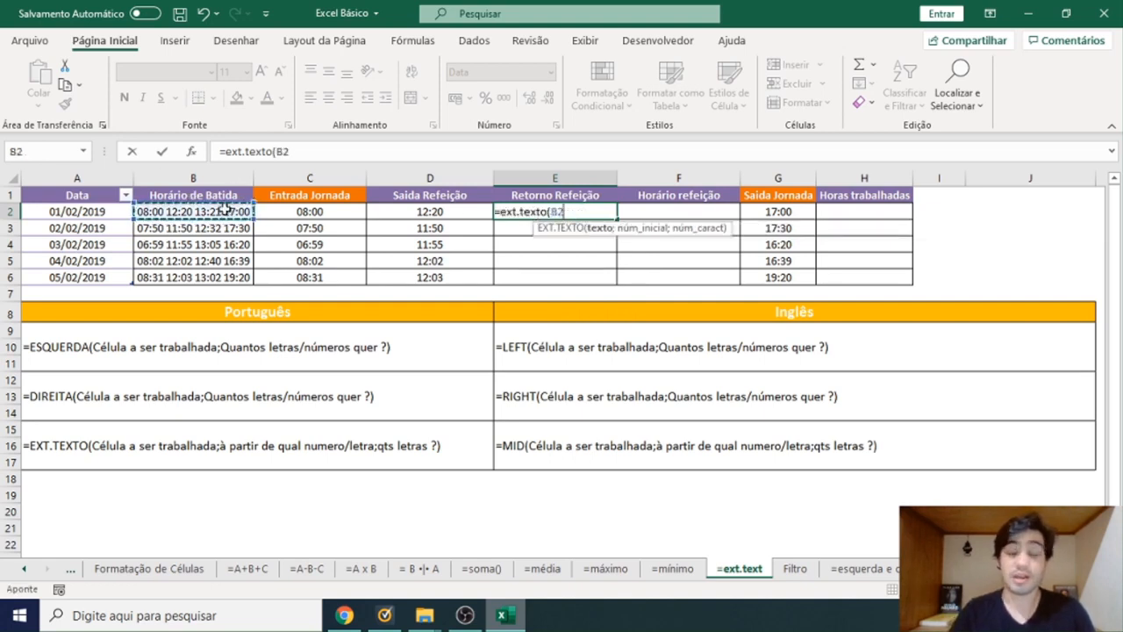
{"action": "type", "text": ";"}
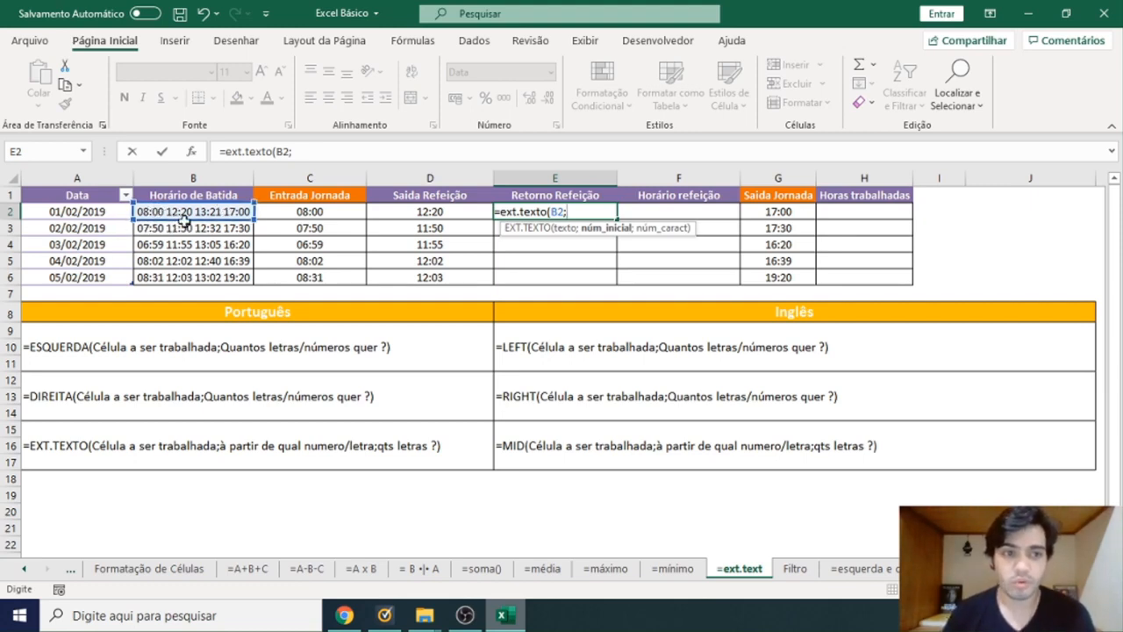
{"action": "type", "text": "13"}
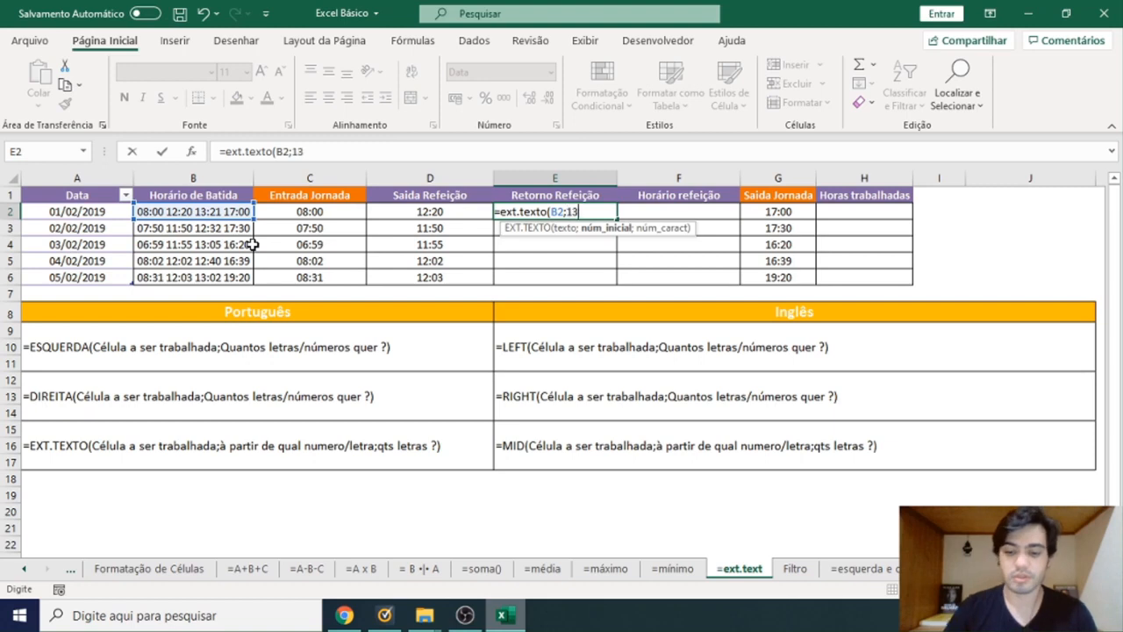
{"action": "type", "text": ";5"}
{"action": "key", "text": "Return"}
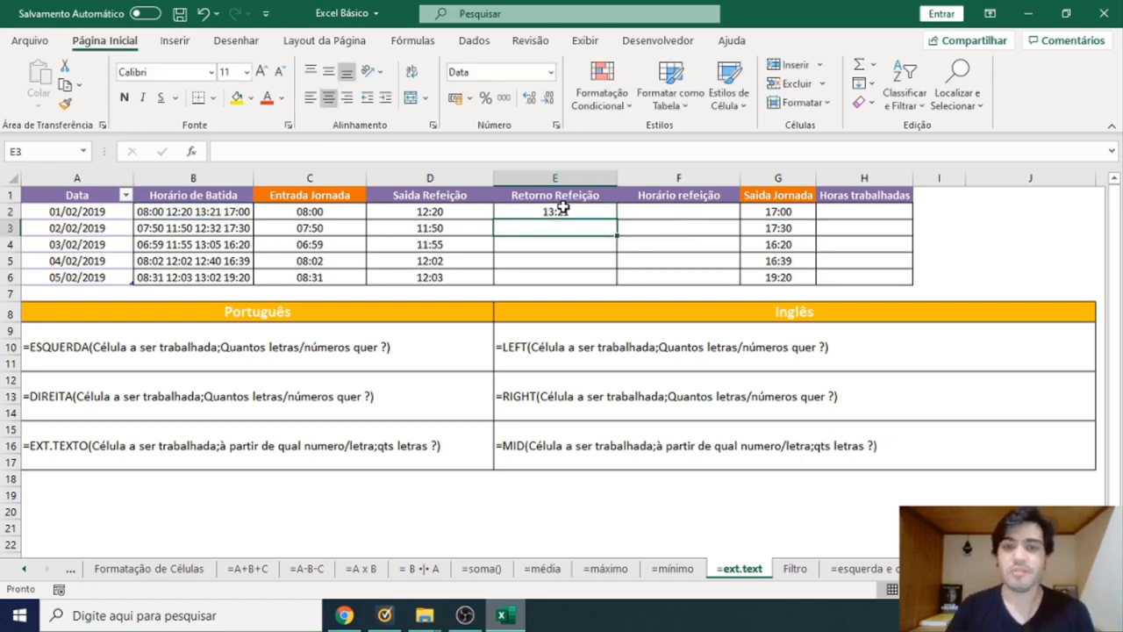
{"action": "left_click_drag", "start_coordinate": [561, 207], "coordinate": [572, 276]}
{"action": "key", "text": "ctrl+d"}
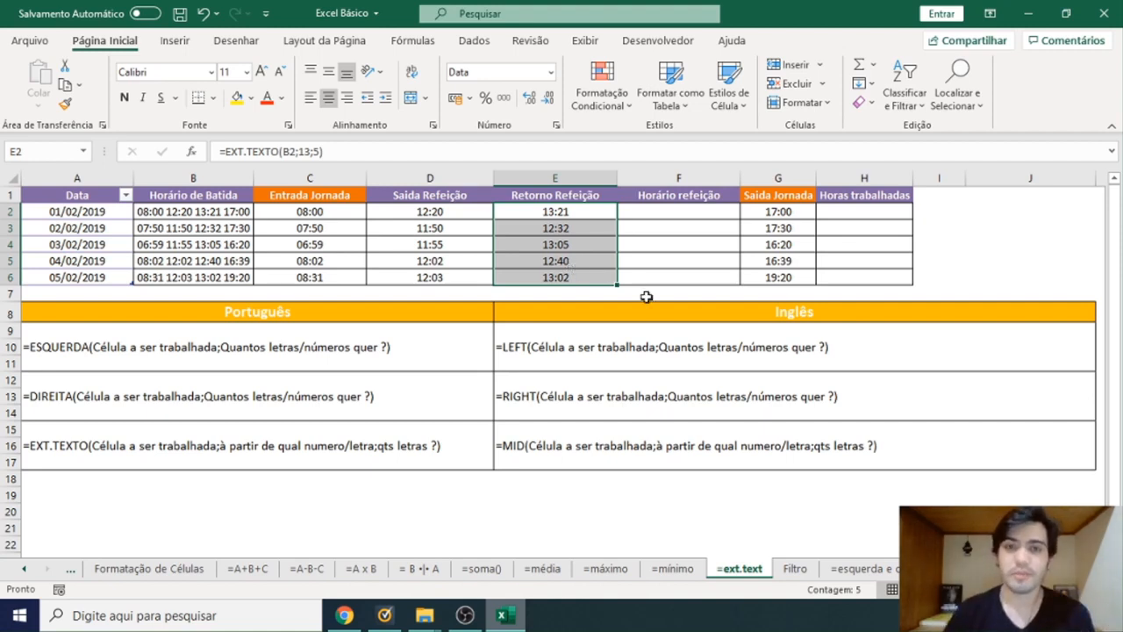
Enter =E2-D2 in F2 to calculate the meal duration from the departure and return times.
{"action": "left_click", "coordinate": [665, 213]}
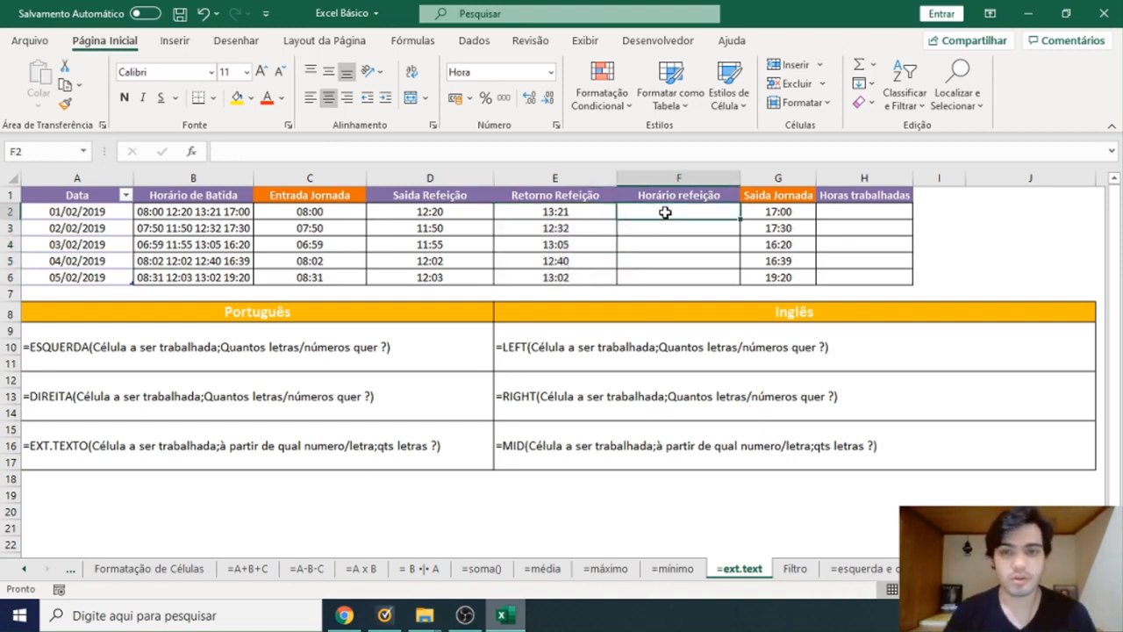
{"action": "type", "text": "="}
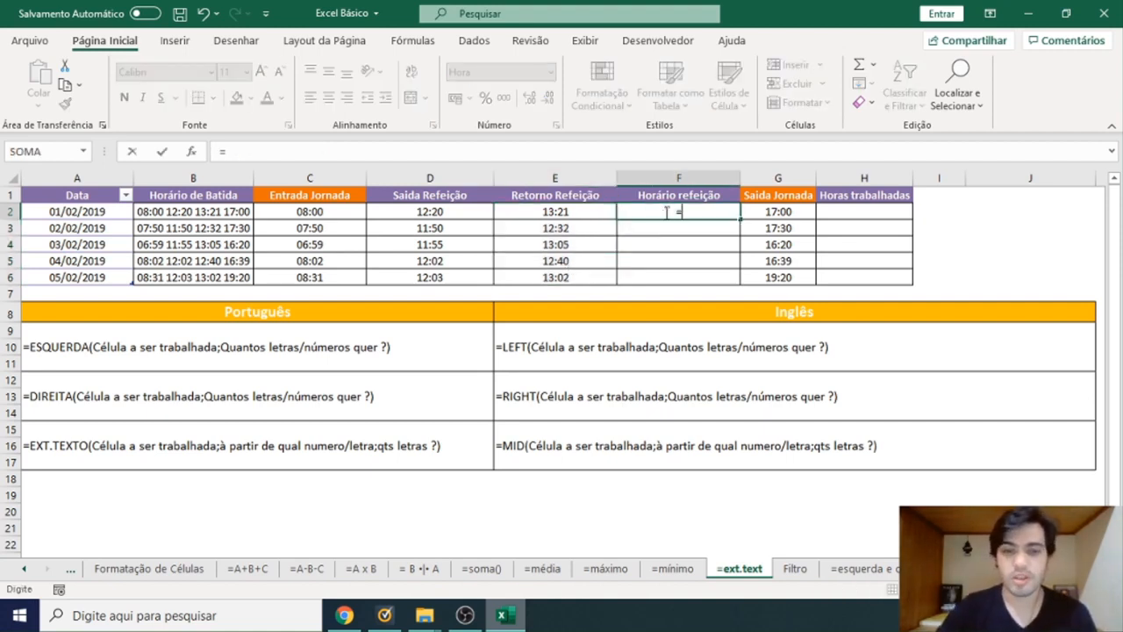
{"action": "left_click", "coordinate": [586, 210]}
{"action": "type", "text": "-"}
{"action": "left_click", "coordinate": [474, 219]}
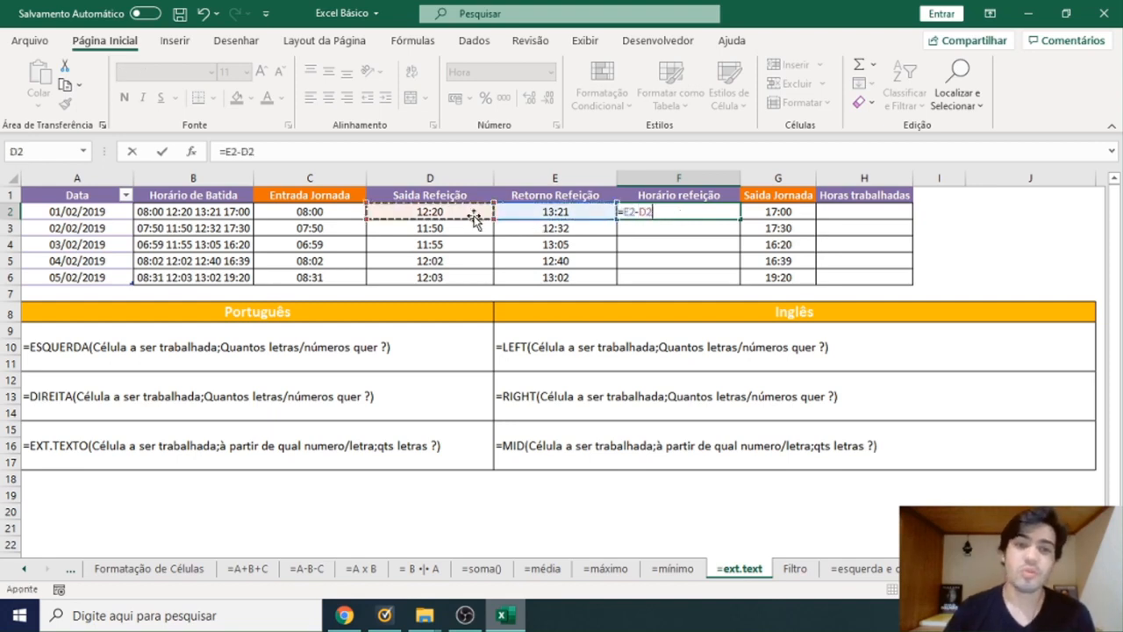
{"action": "key", "text": "Return"}
Copy the Horário refeição formula from F2 down through F6.
{"action": "left_click", "coordinate": [707, 210]}
{"action": "key", "text": "ctrl+c"}
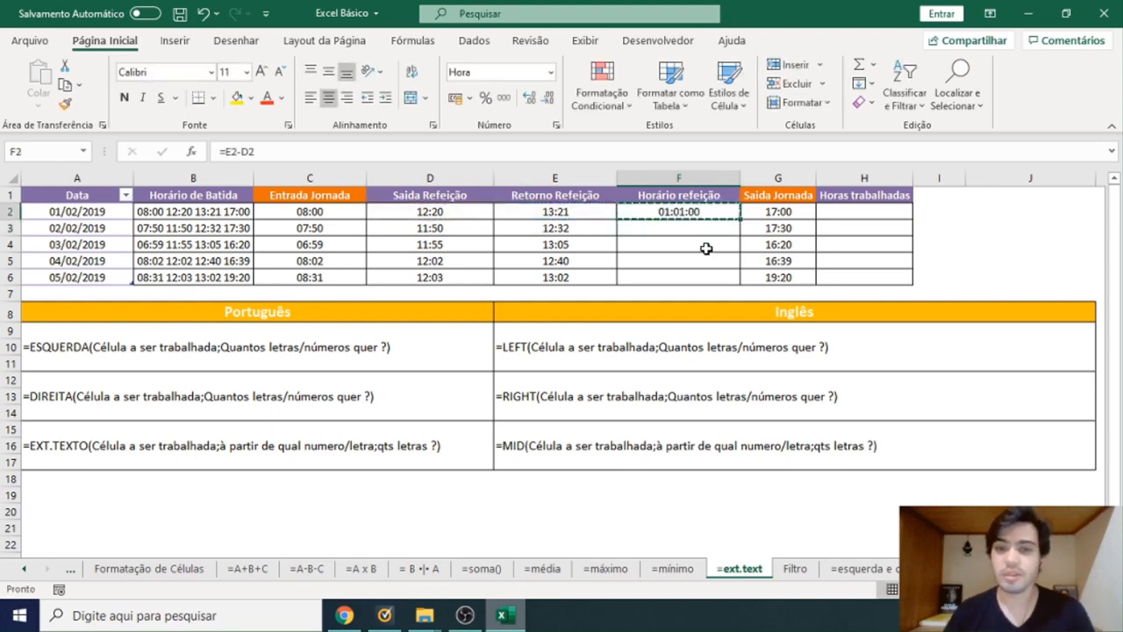
{"action": "left_click_drag", "start_coordinate": [706, 228], "coordinate": [708, 275]}
{"action": "key", "text": "ctrl+v"}
{"action": "key", "text": "Escape"}
{"action": "left_click", "coordinate": [706, 276]}
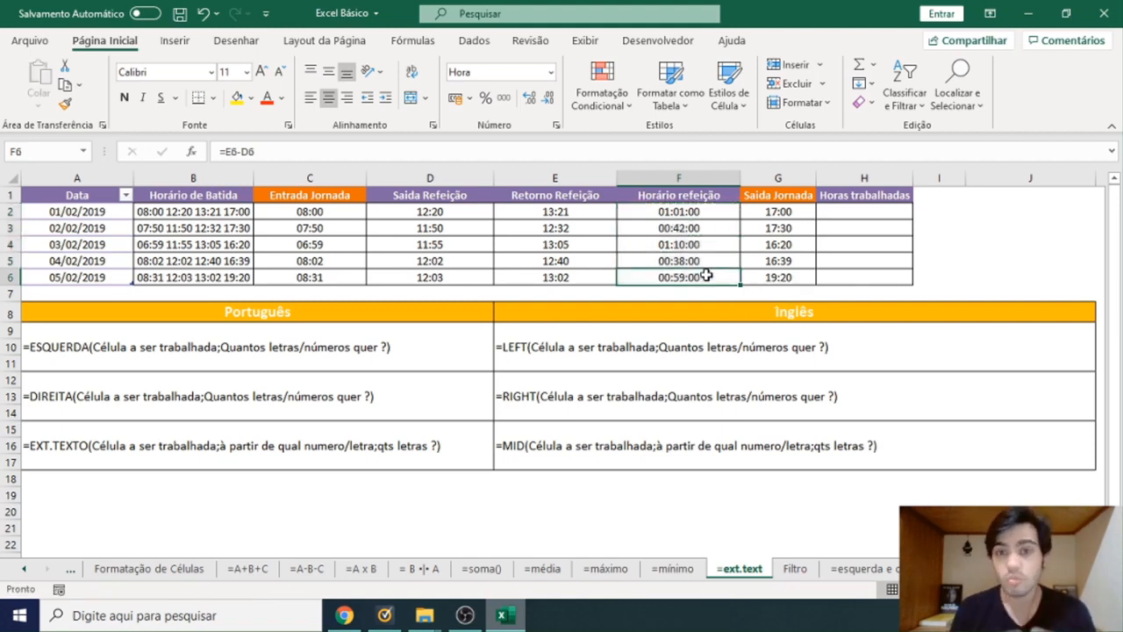
{"action": "left_click", "coordinate": [702, 223]}
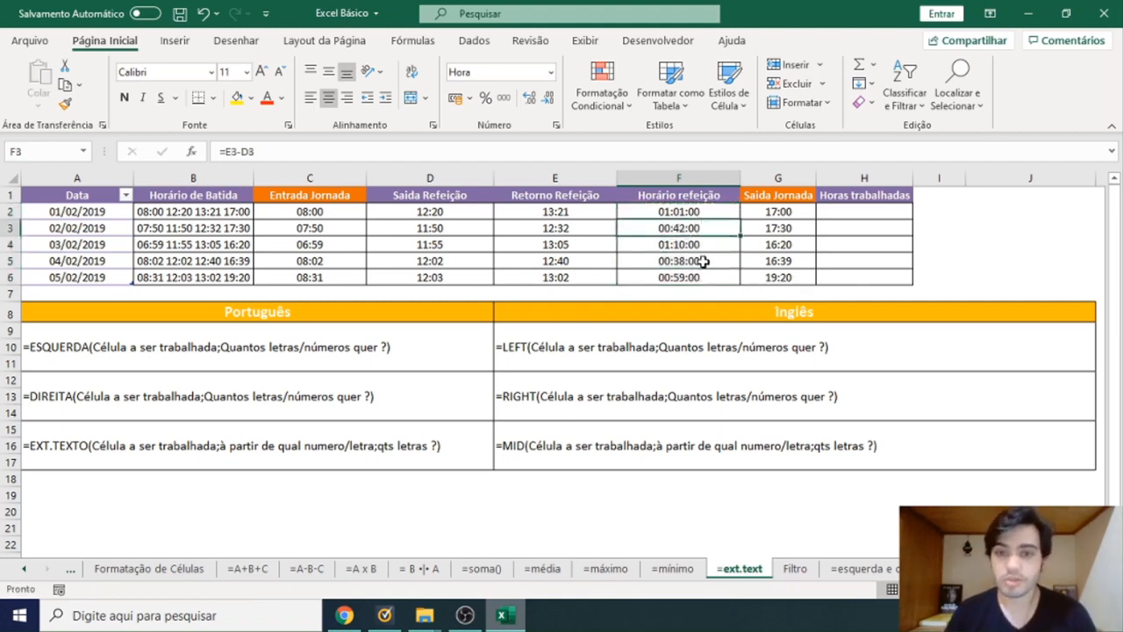
{"action": "left_click", "coordinate": [703, 261], "text": "ctrl"}
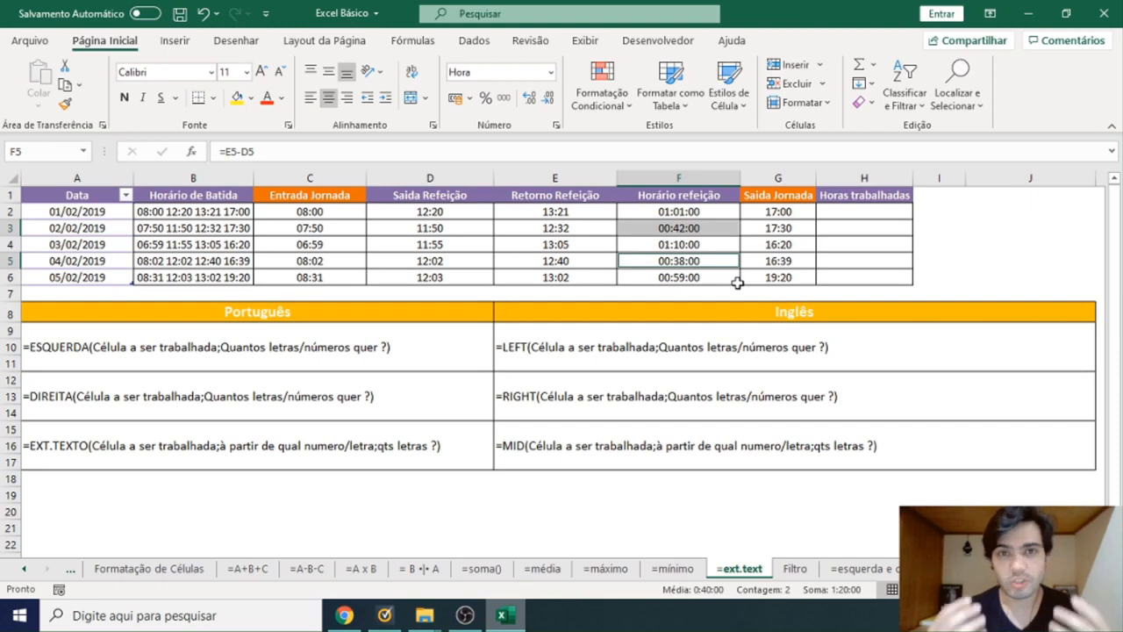
Enter =(G2-C2) in H2 to calculate the time between the start and end of the workday.
{"action": "left_click", "coordinate": [870, 212]}
{"action": "type", "text": "="}
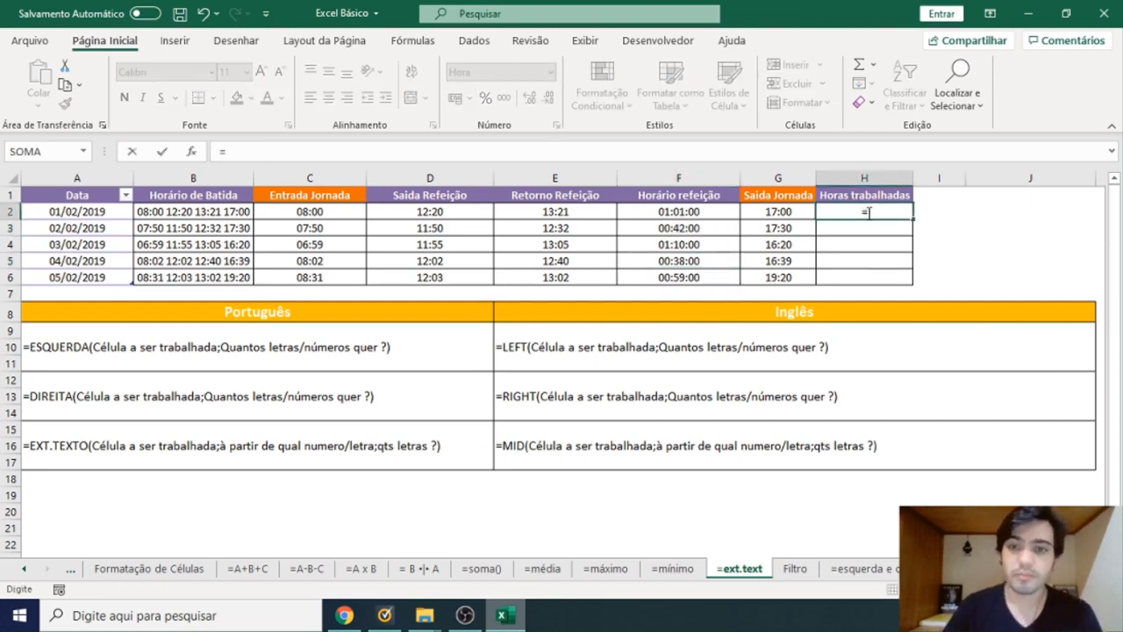
{"action": "type", "text": "("}
{"action": "left_click", "coordinate": [779, 208]}
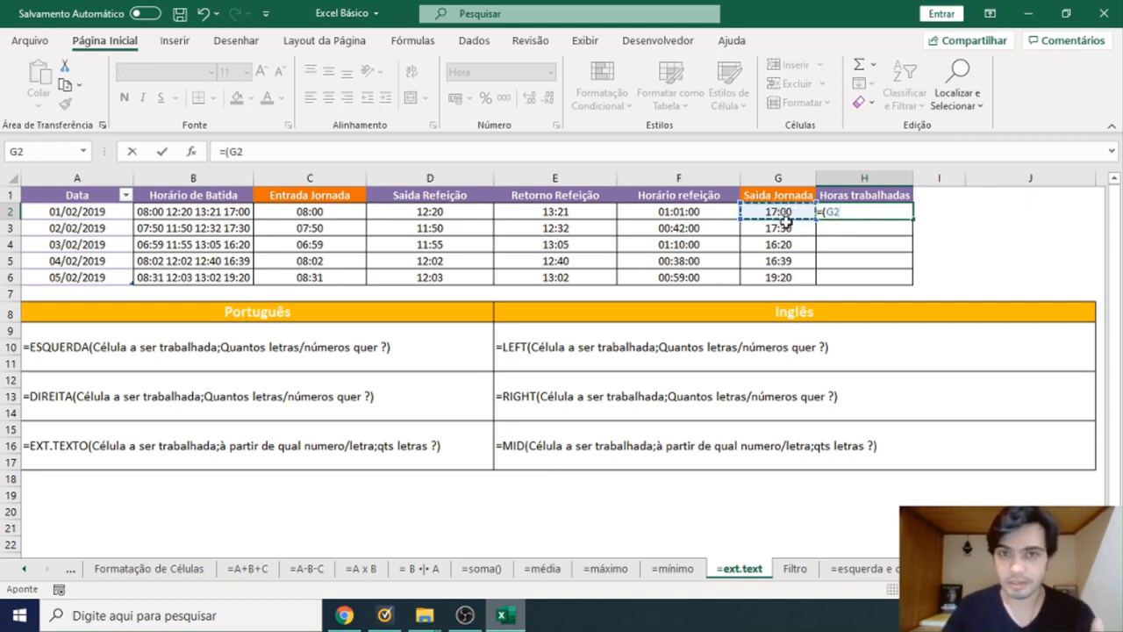
{"action": "type", "text": "-"}
{"action": "left_click", "coordinate": [337, 210]}
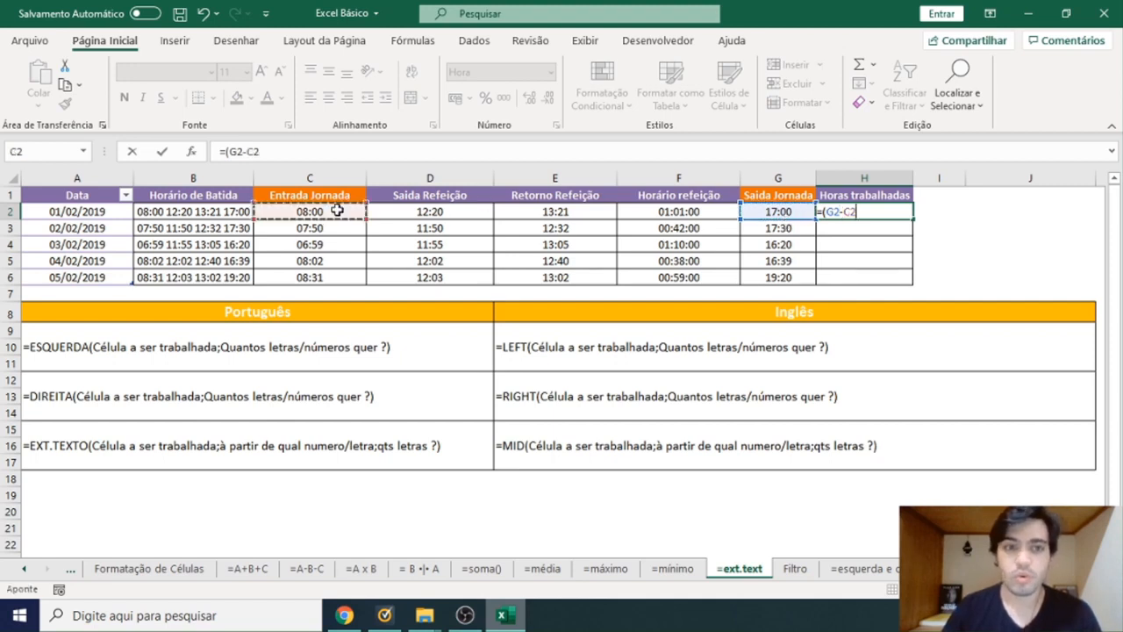
{"action": "key", "text": "Return"}
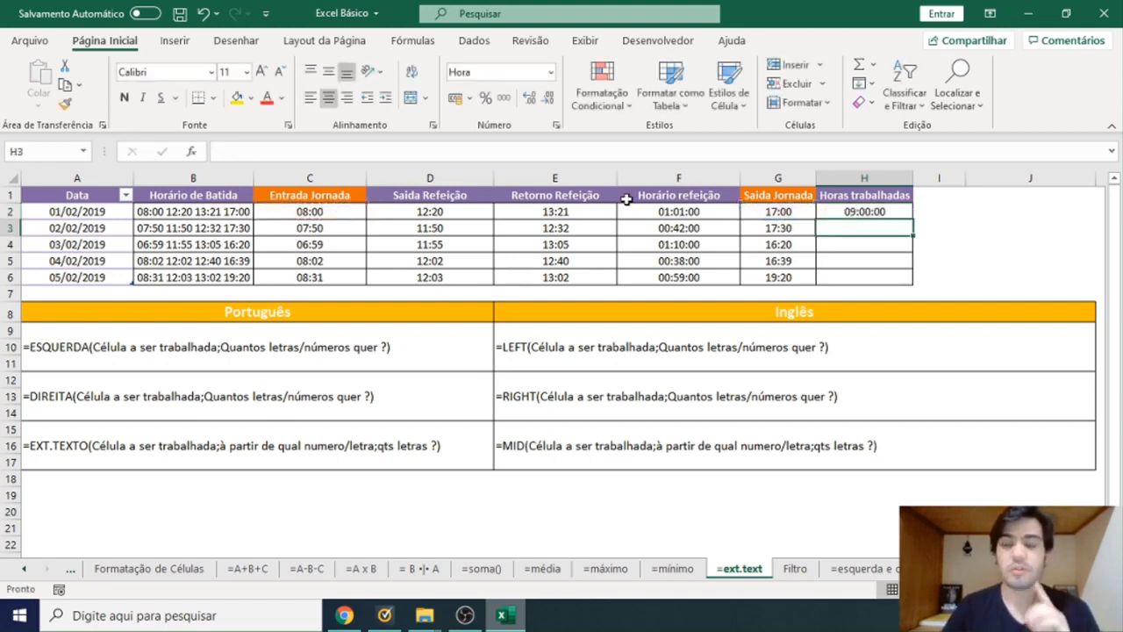
Extend the H2 formula to =(G2-C2)-F2 so the meal duration is subtracted from the workday.
{"action": "left_click", "coordinate": [837, 212]}
{"action": "double_click", "coordinate": [837, 211]}
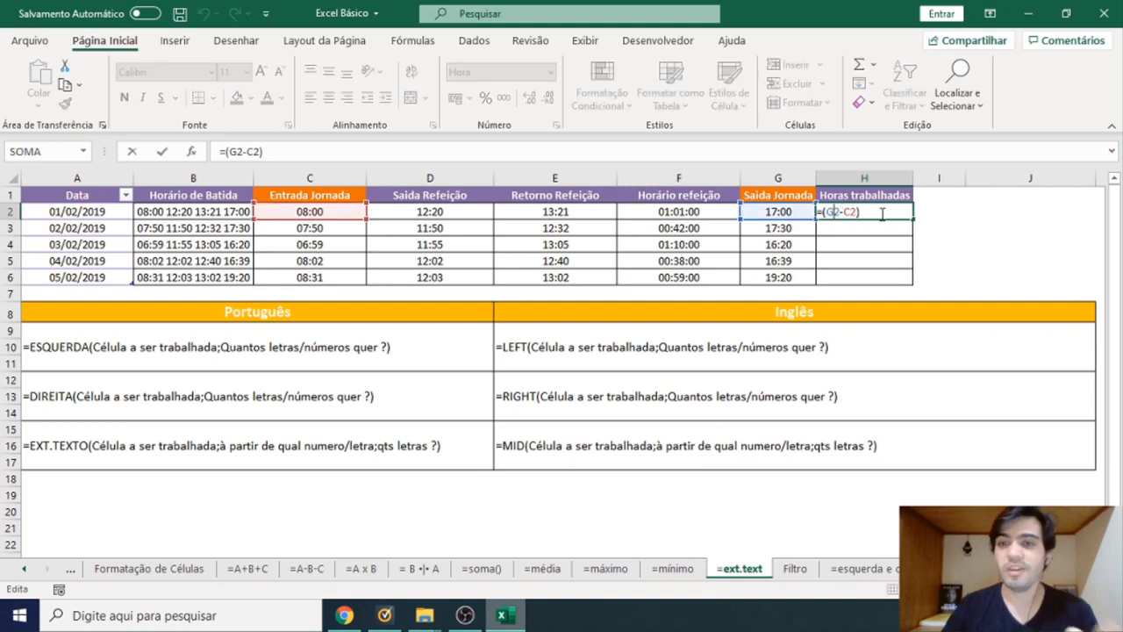
{"action": "left_click", "coordinate": [882, 213]}
{"action": "type", "text": "-"}
{"action": "left_click", "coordinate": [693, 211]}
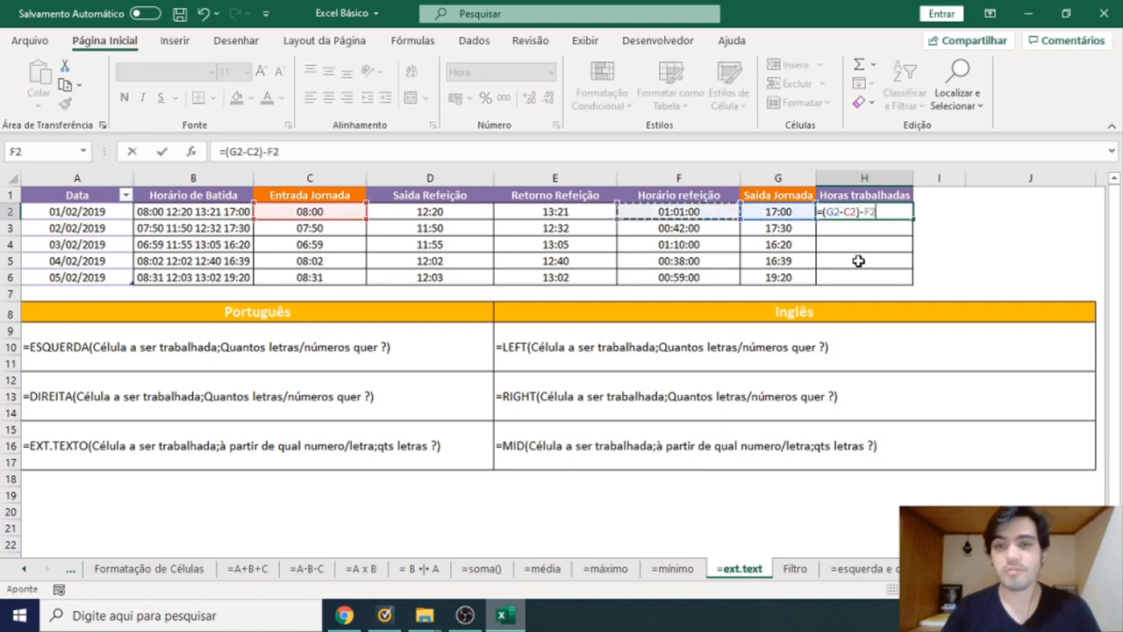
{"action": "key", "text": "Return"}
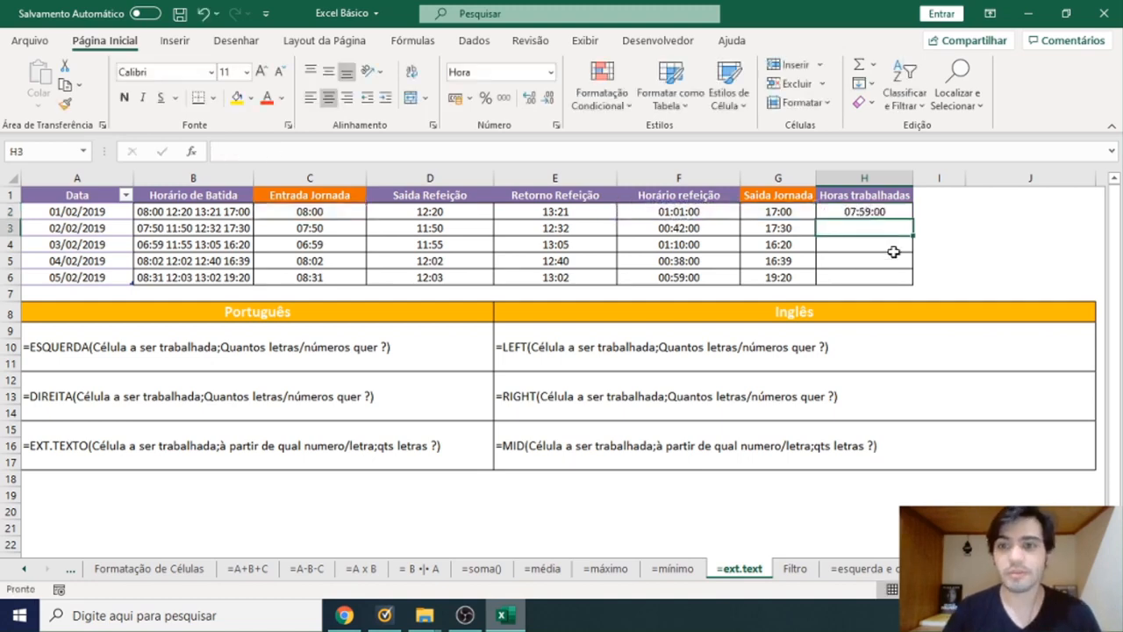
Copy the Horas trabalhadas formula from H2 down through H6.
{"action": "left_click", "coordinate": [895, 211]}
{"action": "key", "text": "ctrl+c"}
{"action": "left_click_drag", "start_coordinate": [895, 212], "coordinate": [895, 275]}
{"action": "key", "text": "ctrl+v"}
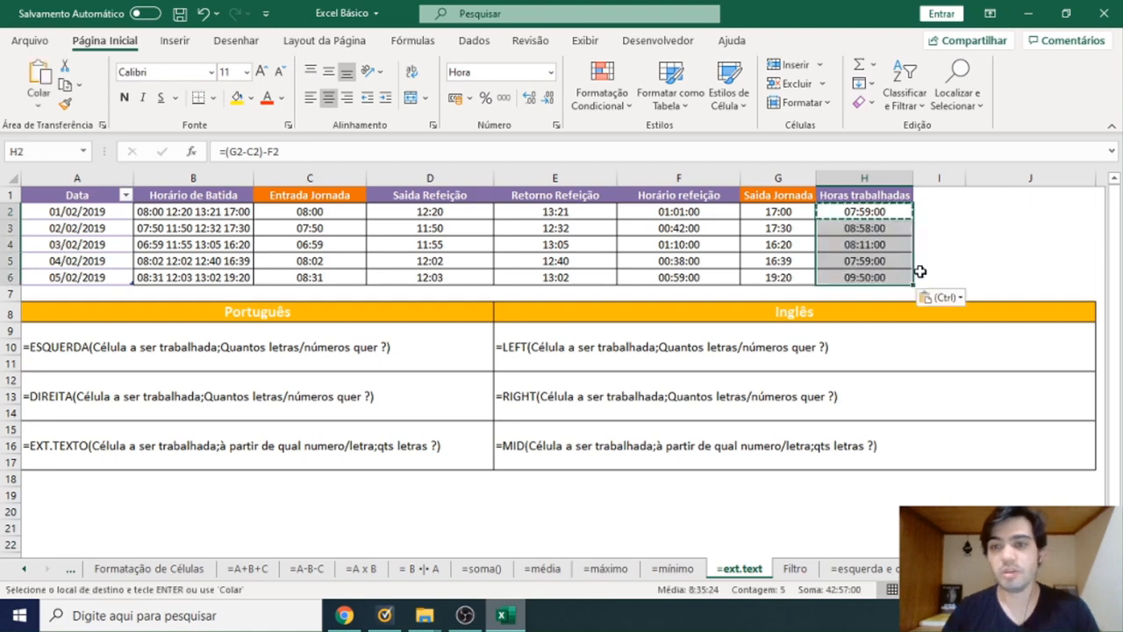
{"action": "key", "text": "Escape"}
{"action": "left_click", "coordinate": [955, 243]}
{"action": "left_click", "coordinate": [939, 215]}
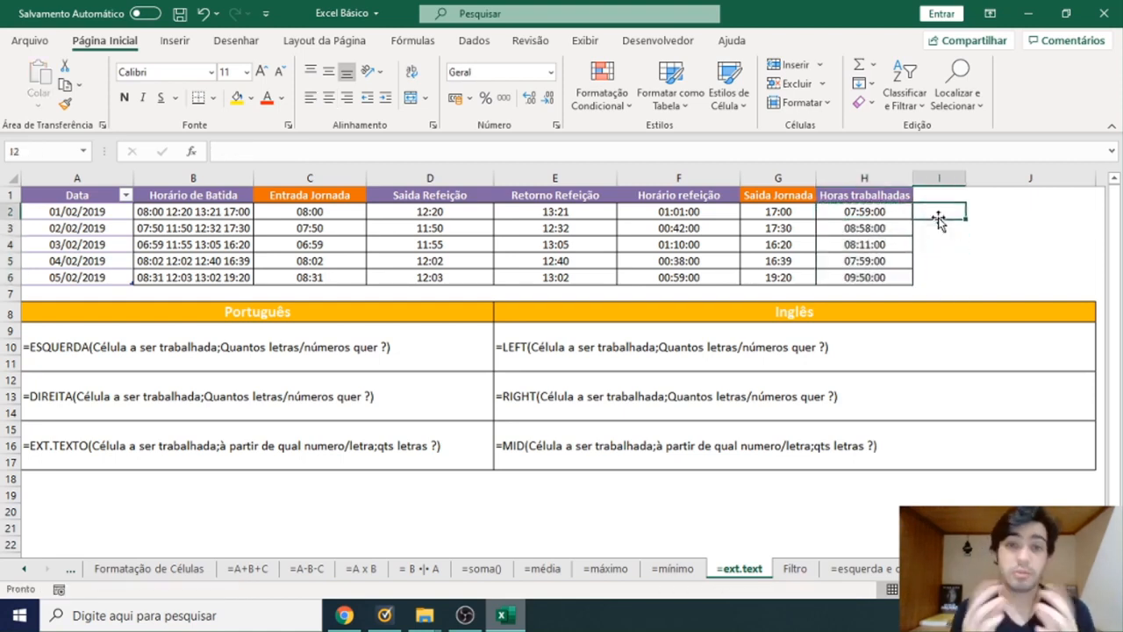